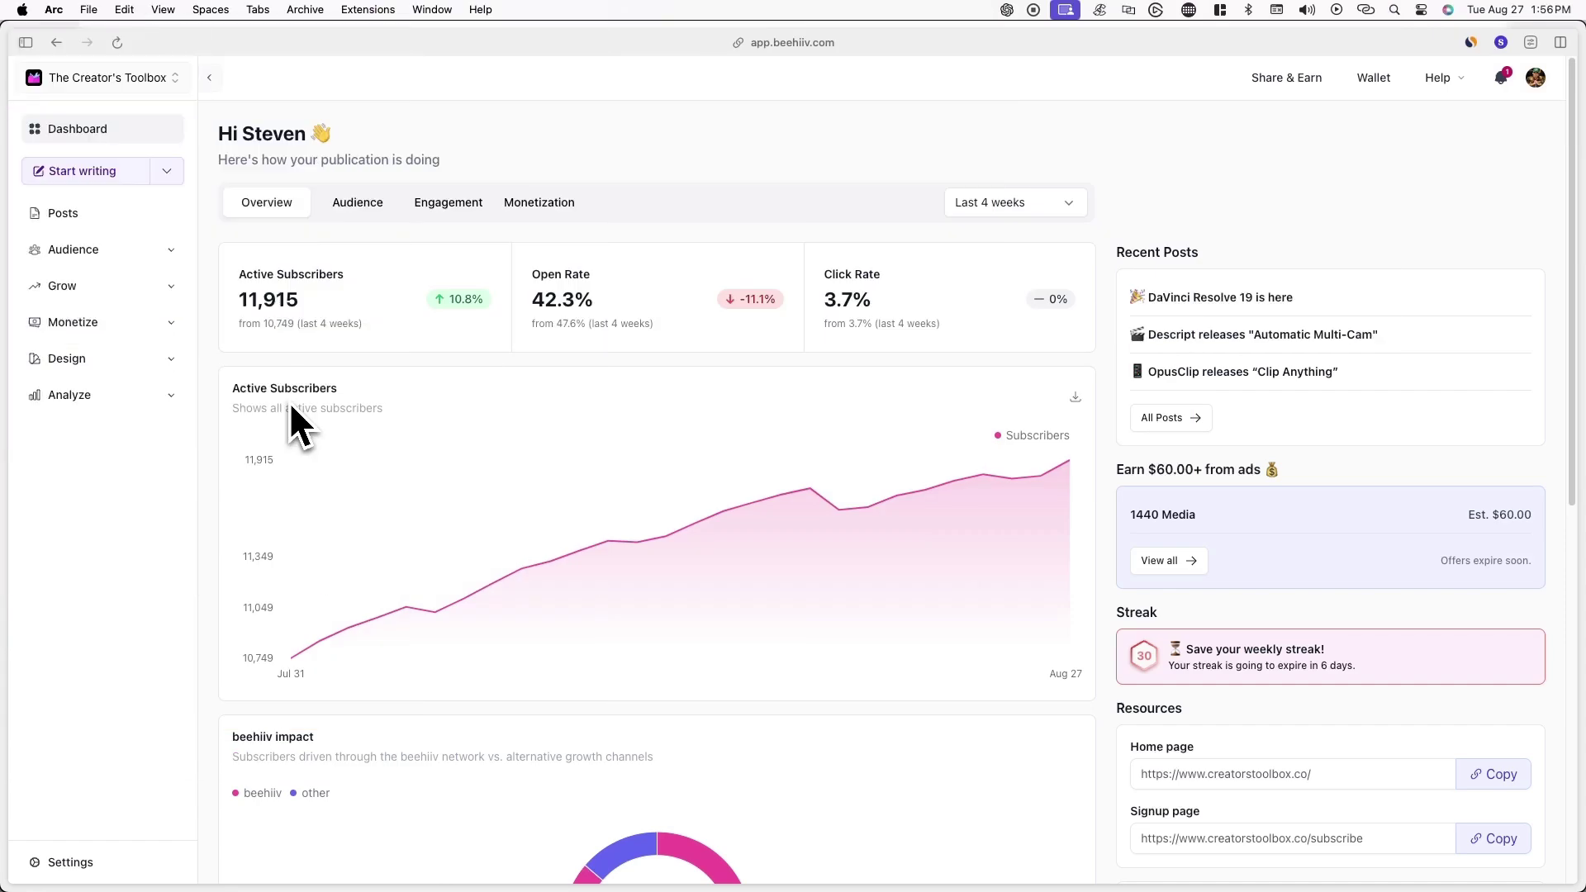
- Go to Audience > Subscribers > Preferences and start a new subscriber preference
click(136, 248)
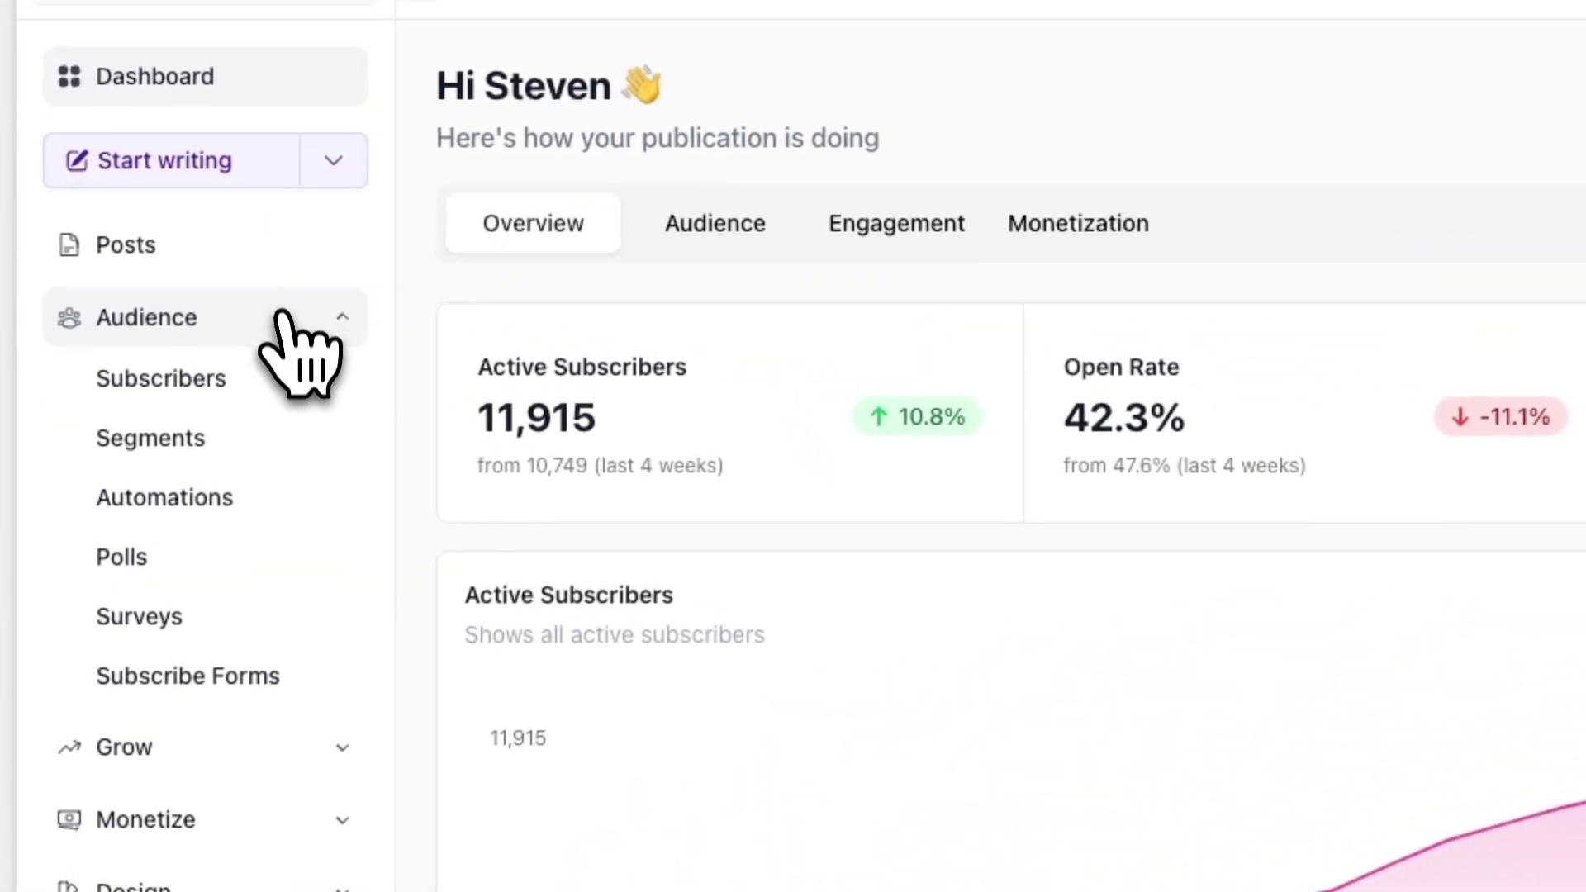
click(289, 376)
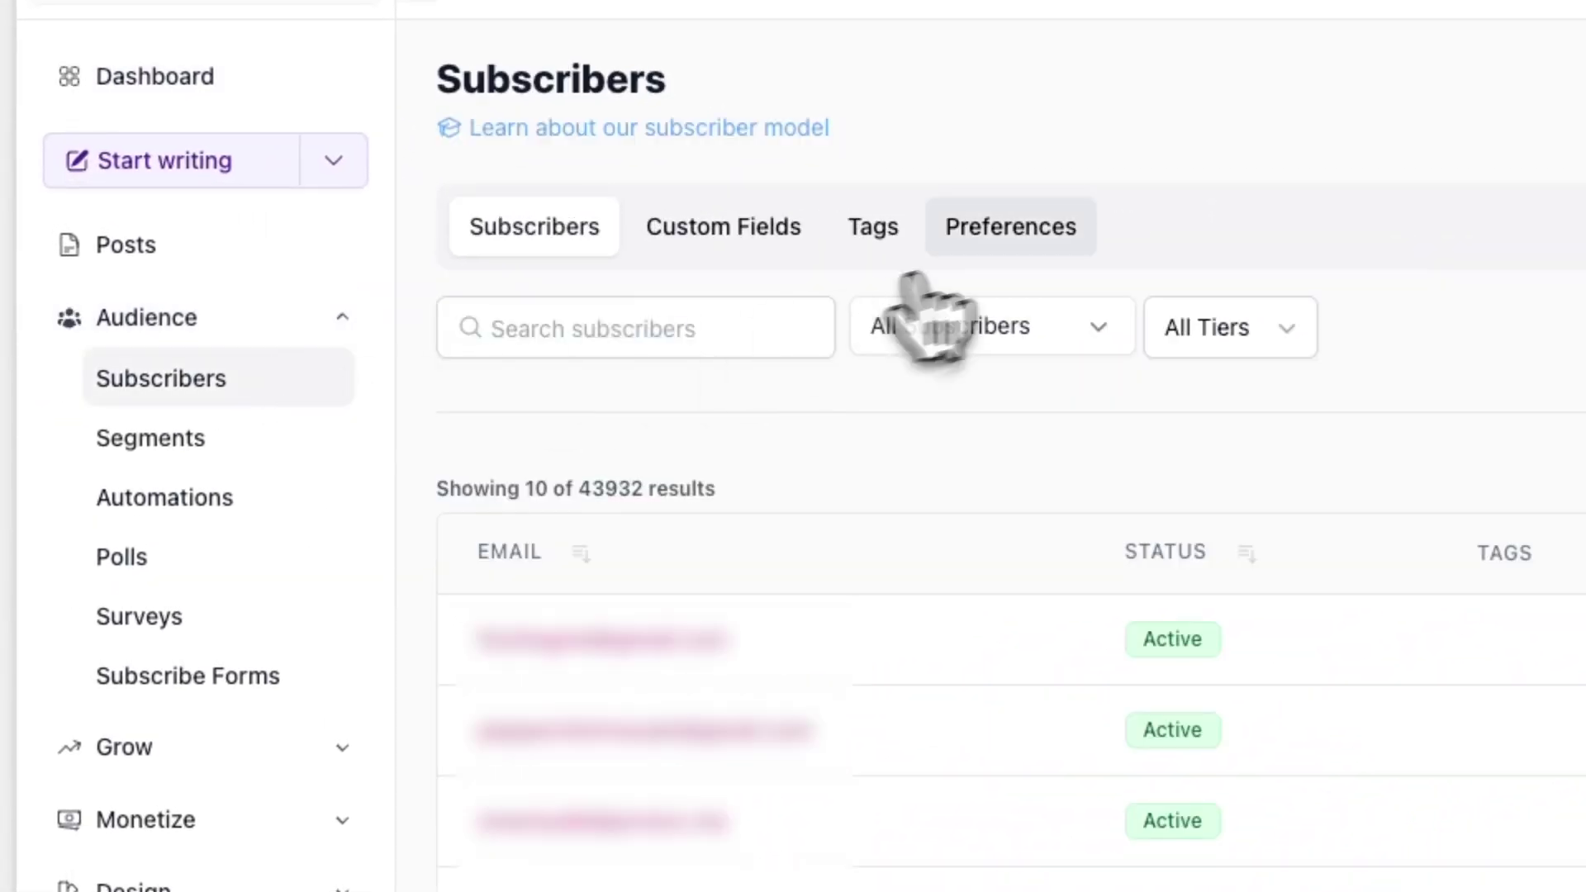
click(1047, 237)
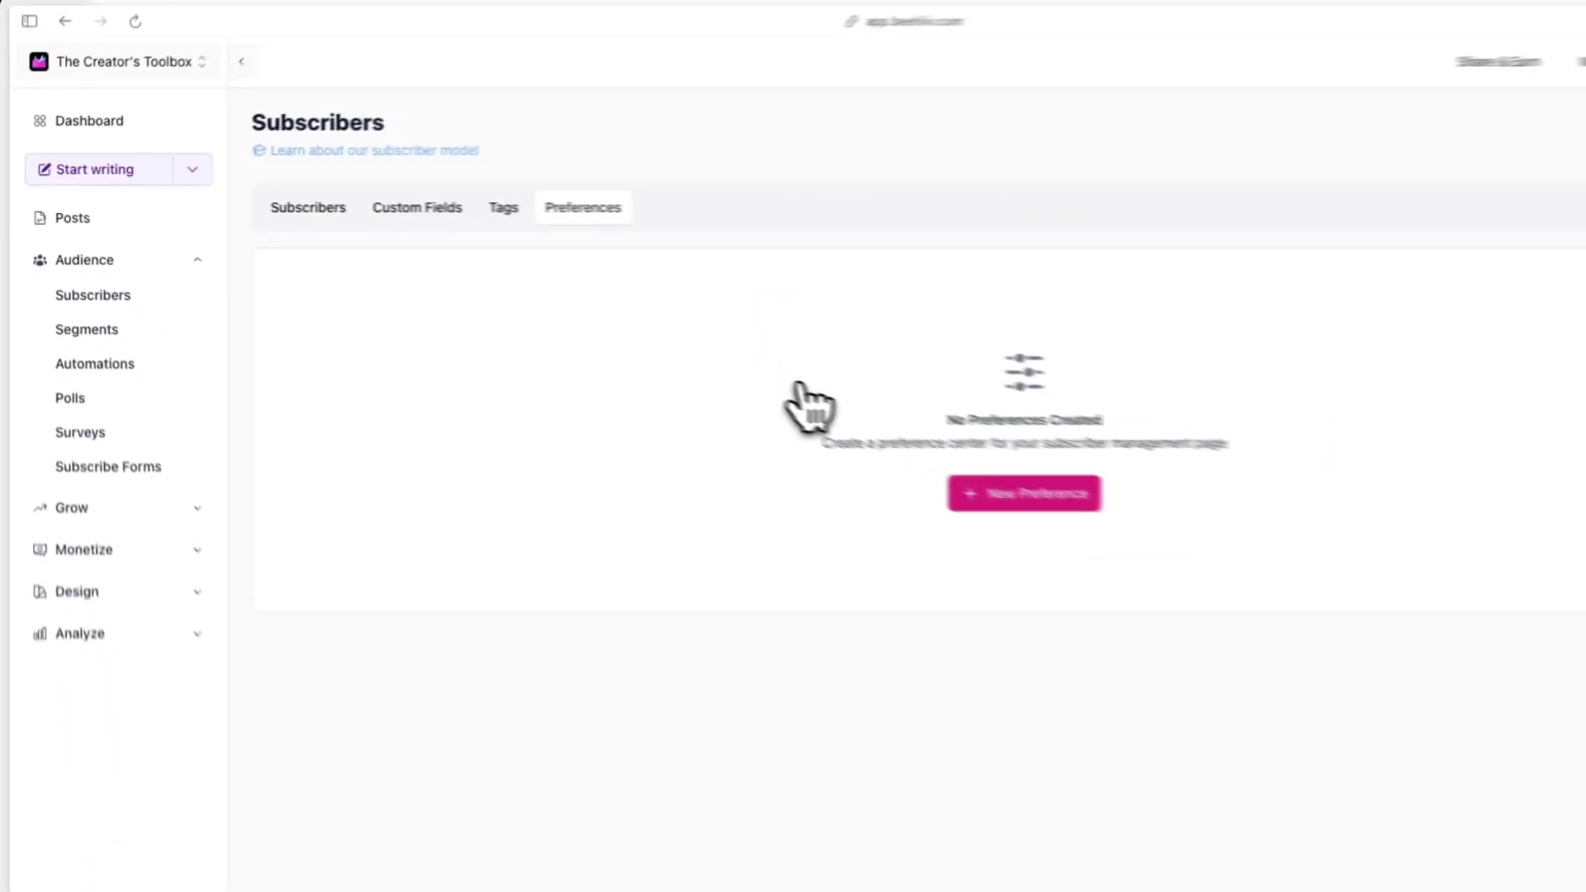
click(852, 450)
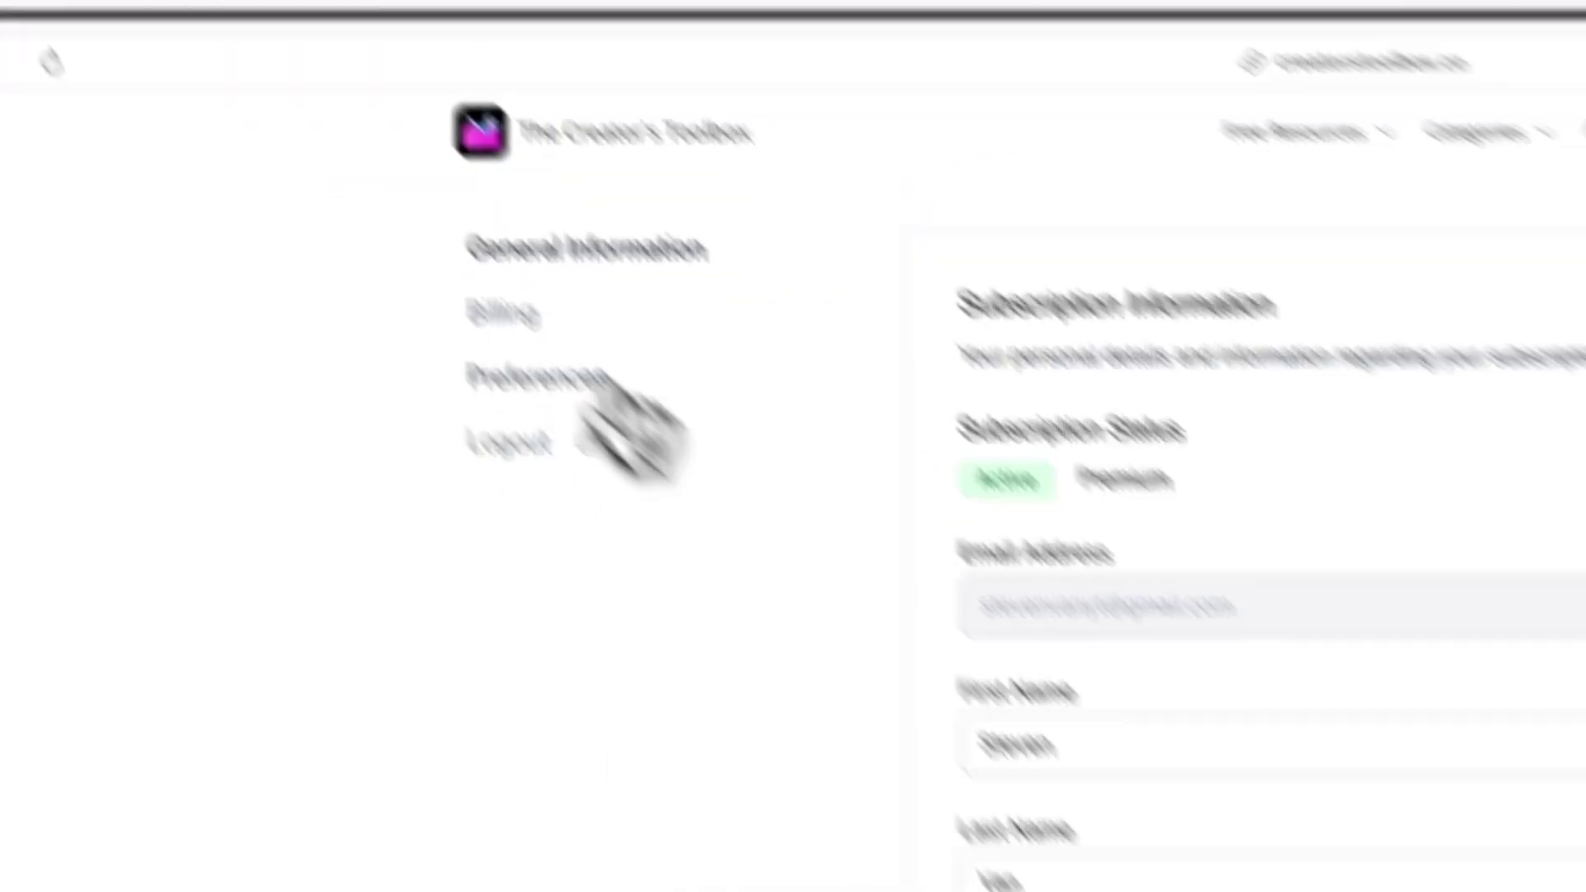
click(537, 377)
- On the Manage Subscription preferences, choose Daily instead of Weekly for newsletter frequency
click(430, 624)
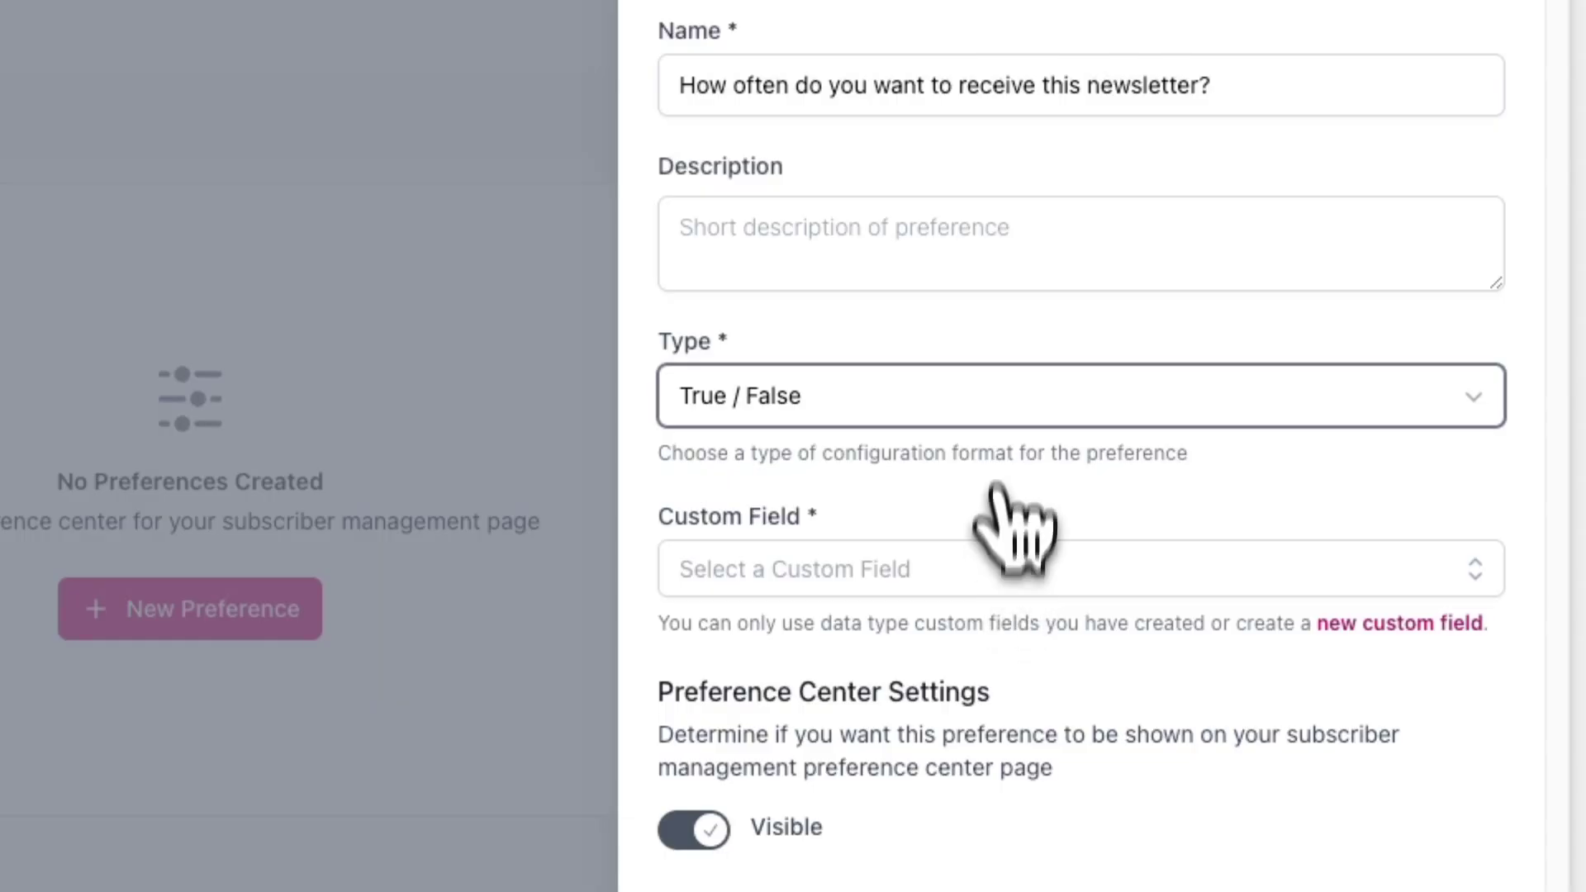
- Set the preference type to Multiple Choice with two answer options, Daily and Weekly
click(995, 395)
click(991, 462)
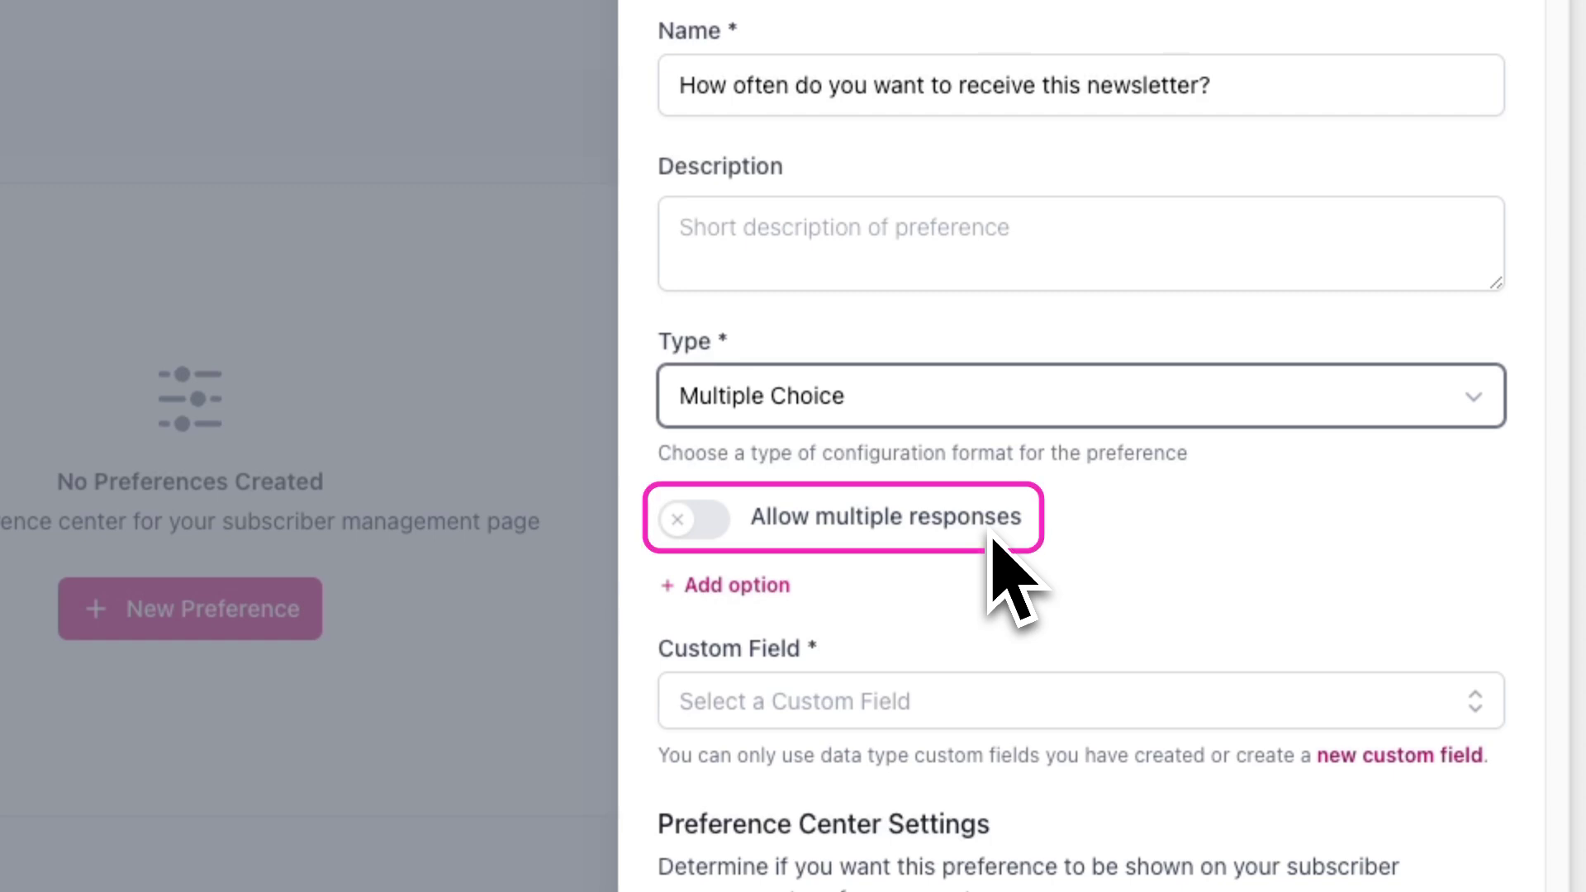
scroll(908, 496, down, 3)
click(772, 423)
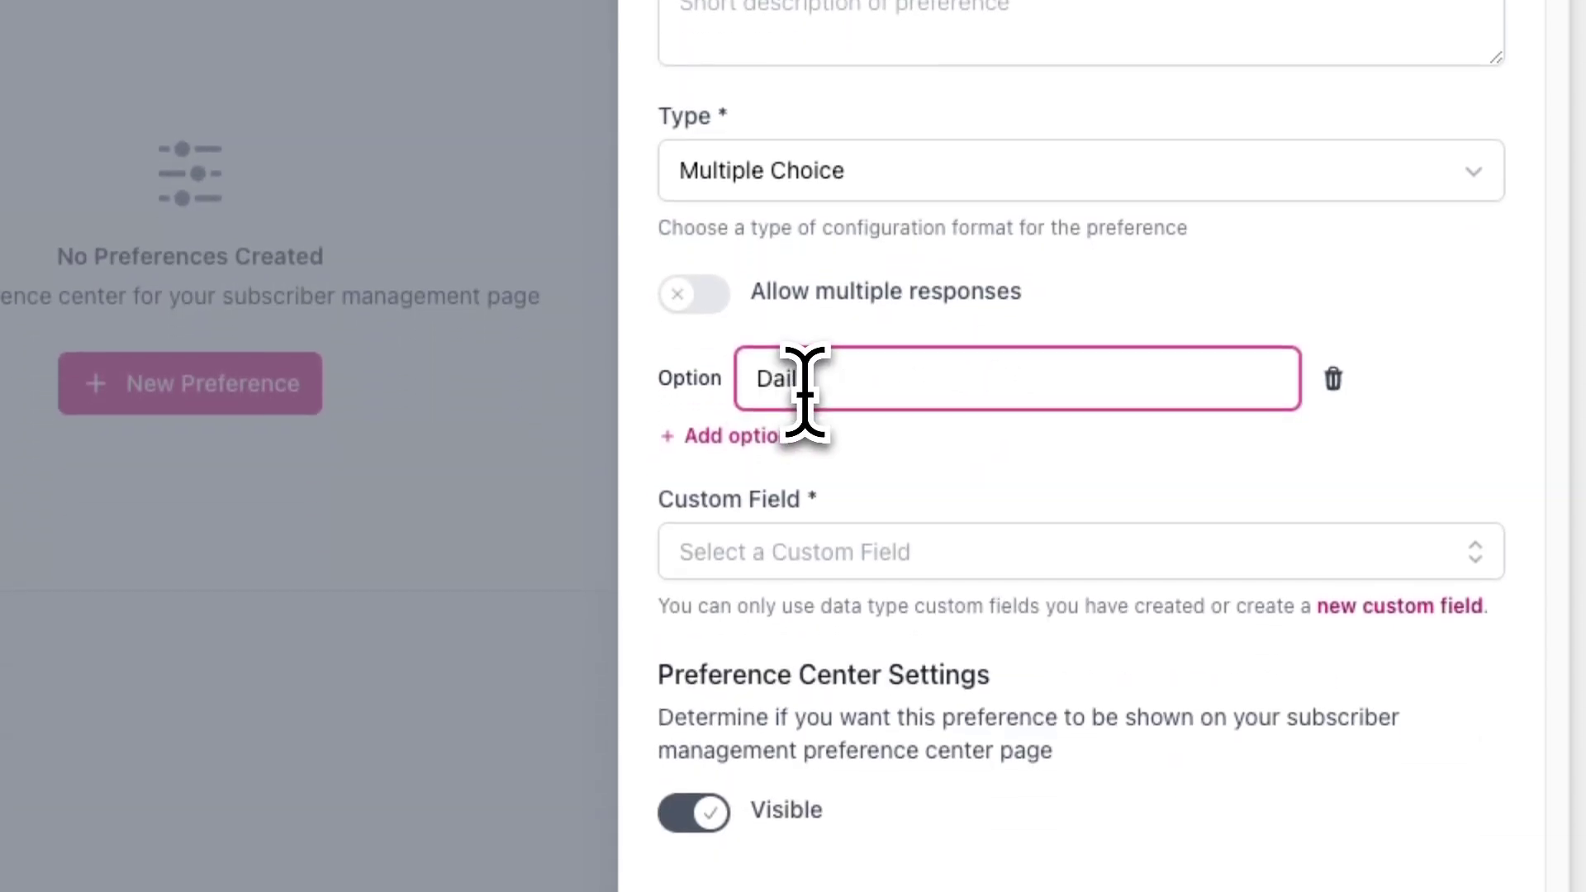
click(770, 430)
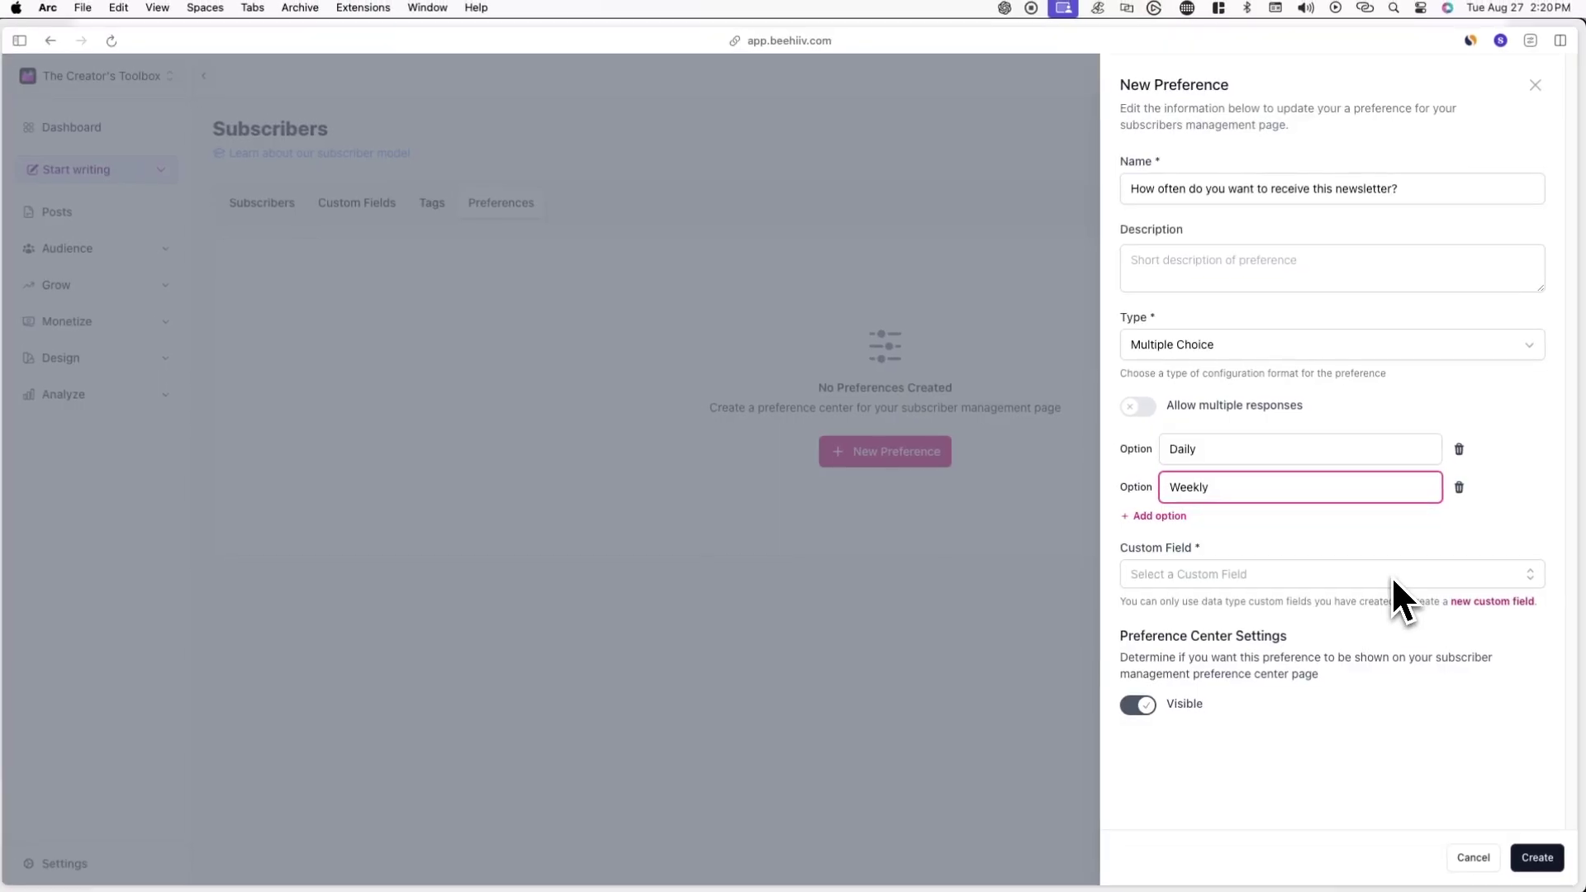
- Create and save a Text custom field named Frequency, then adjust the preference's visibility
click(1487, 602)
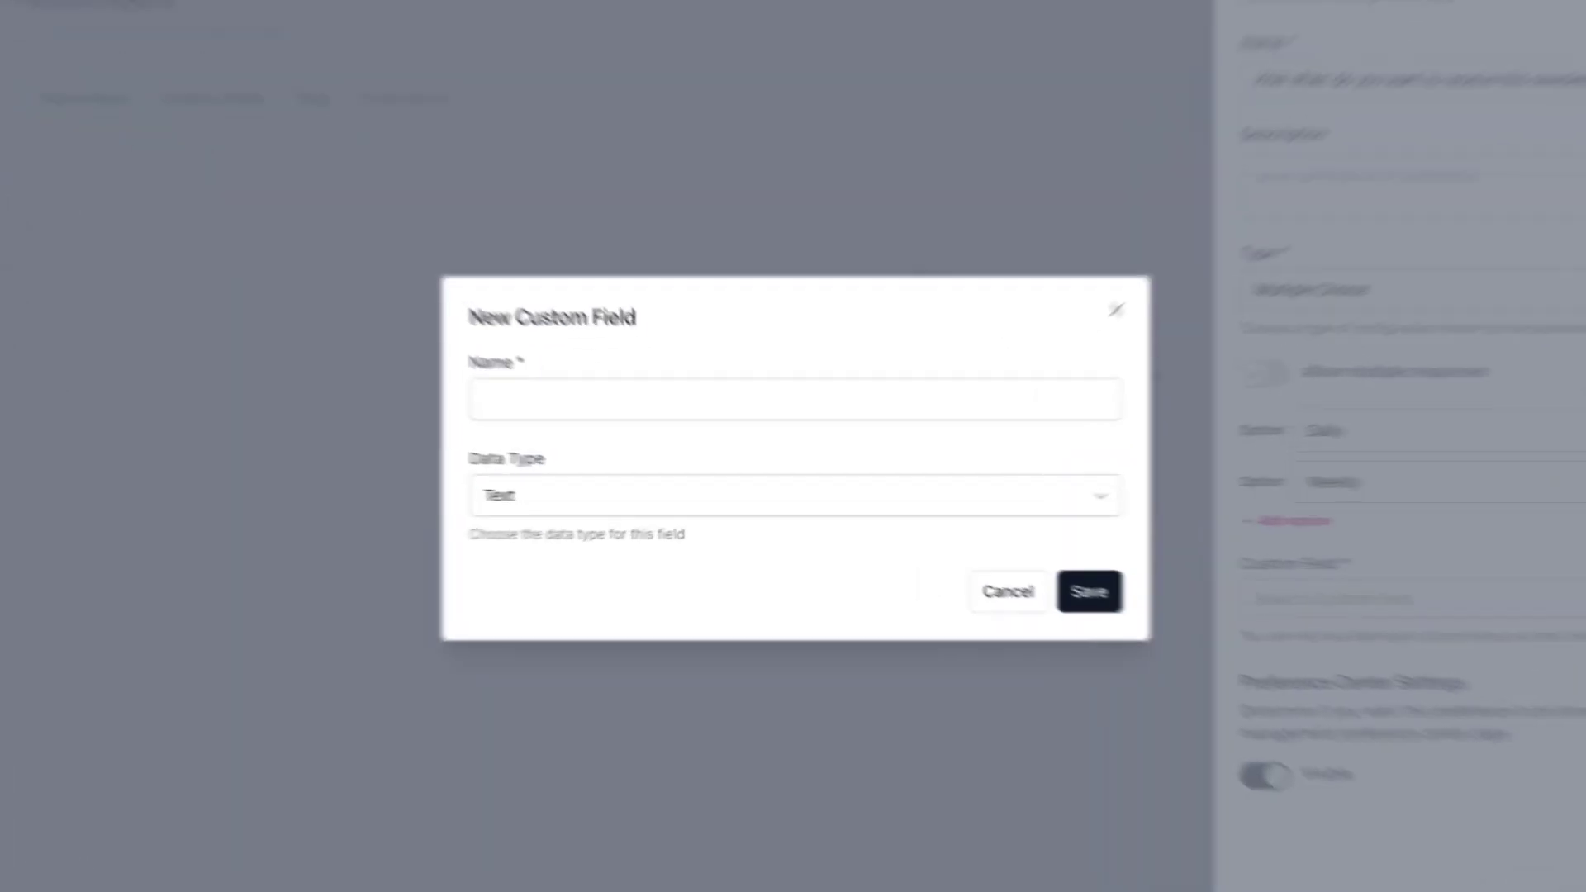
click(872, 433)
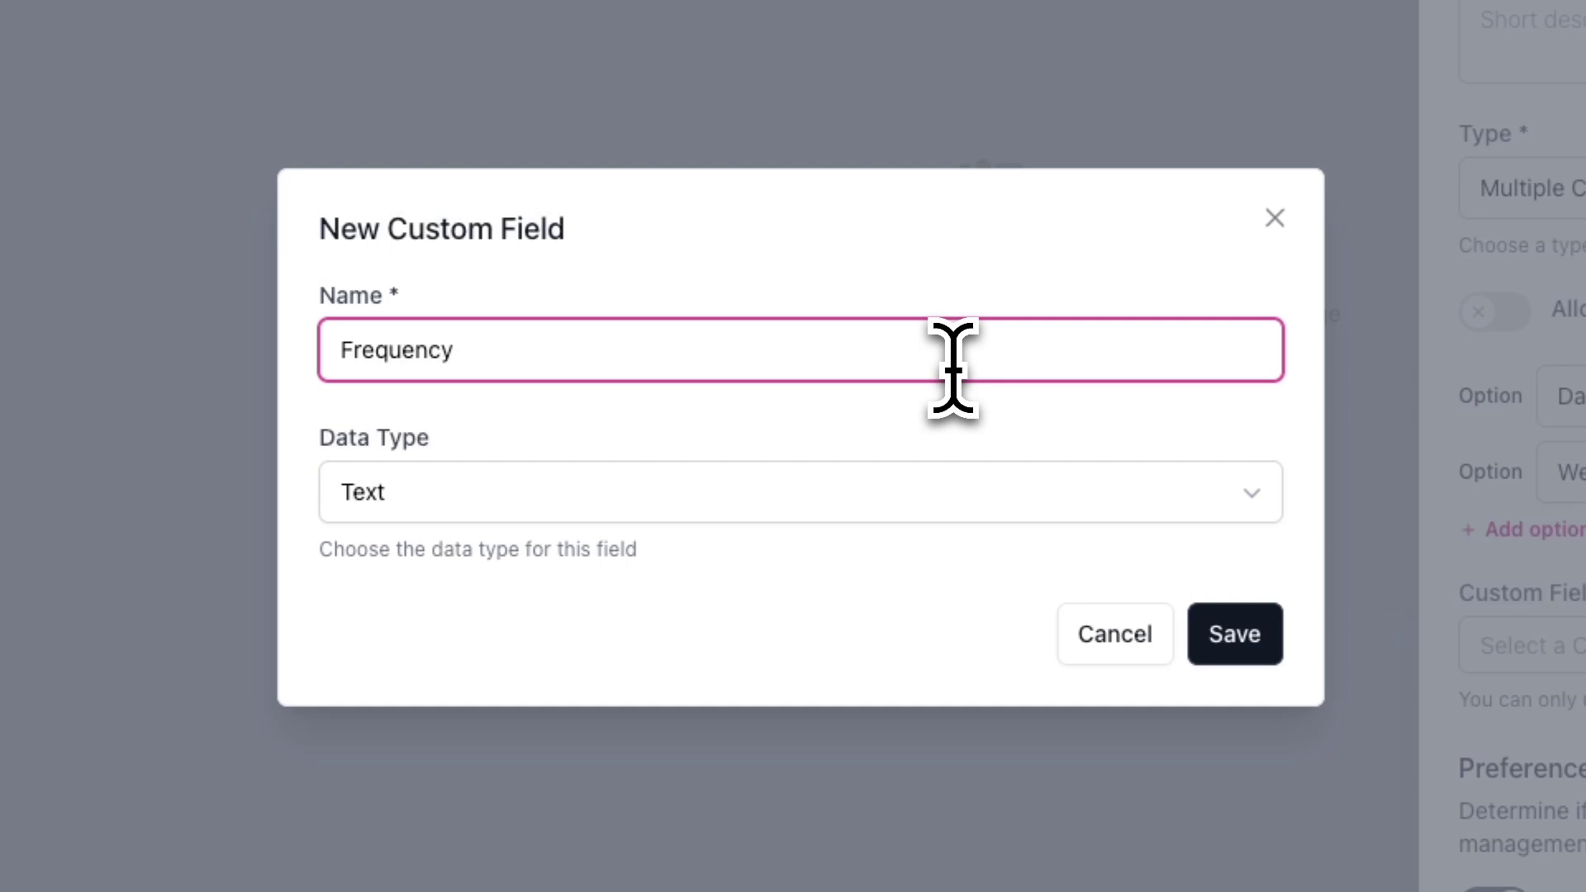
click(1236, 634)
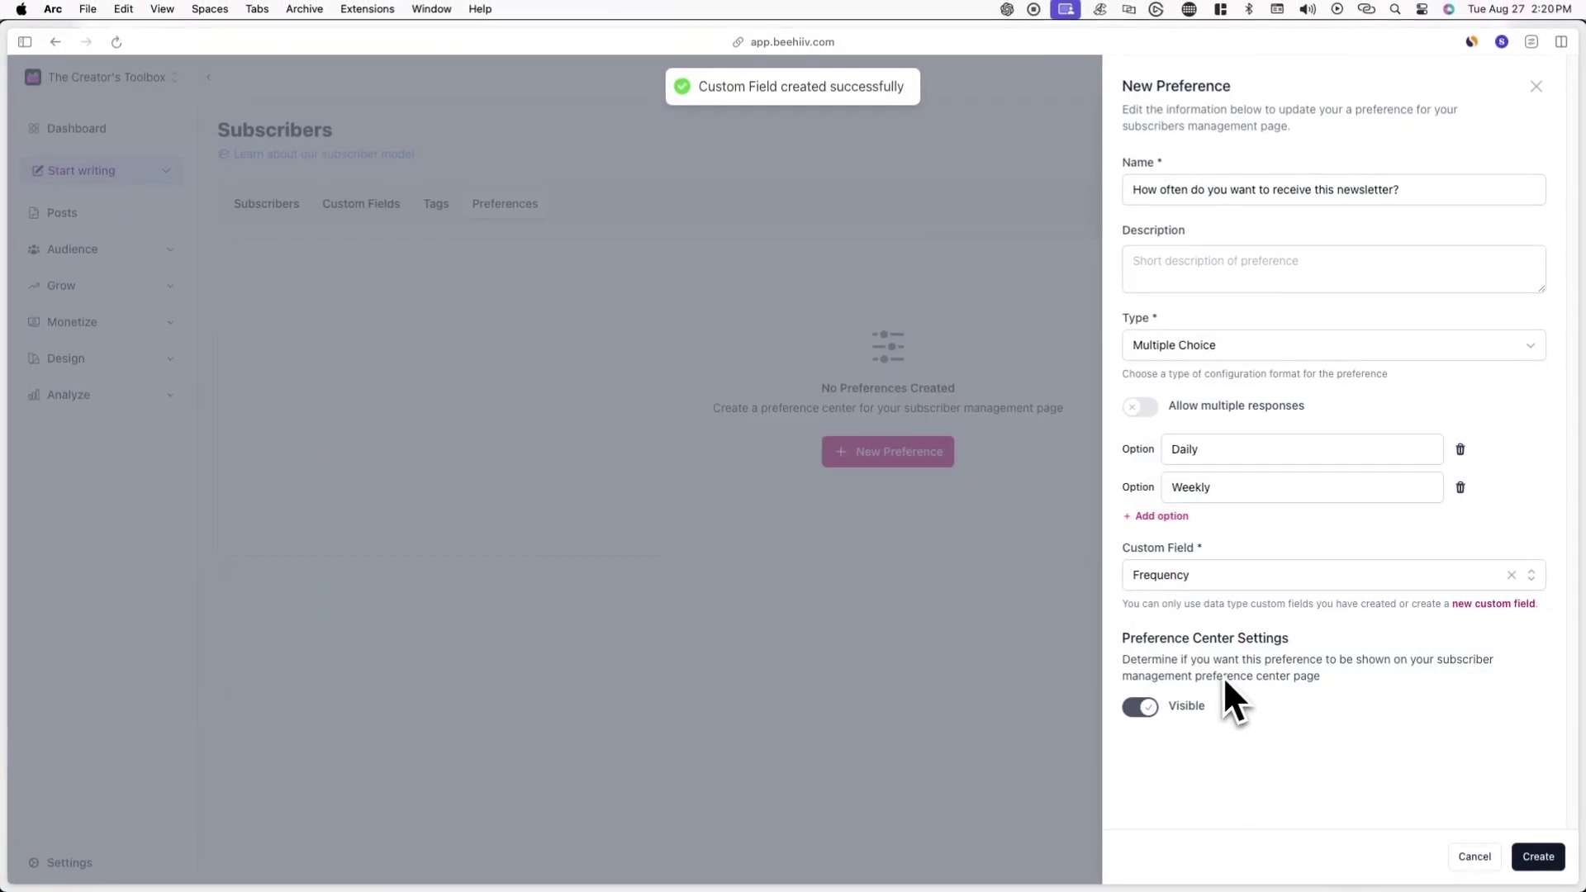
click(1140, 706)
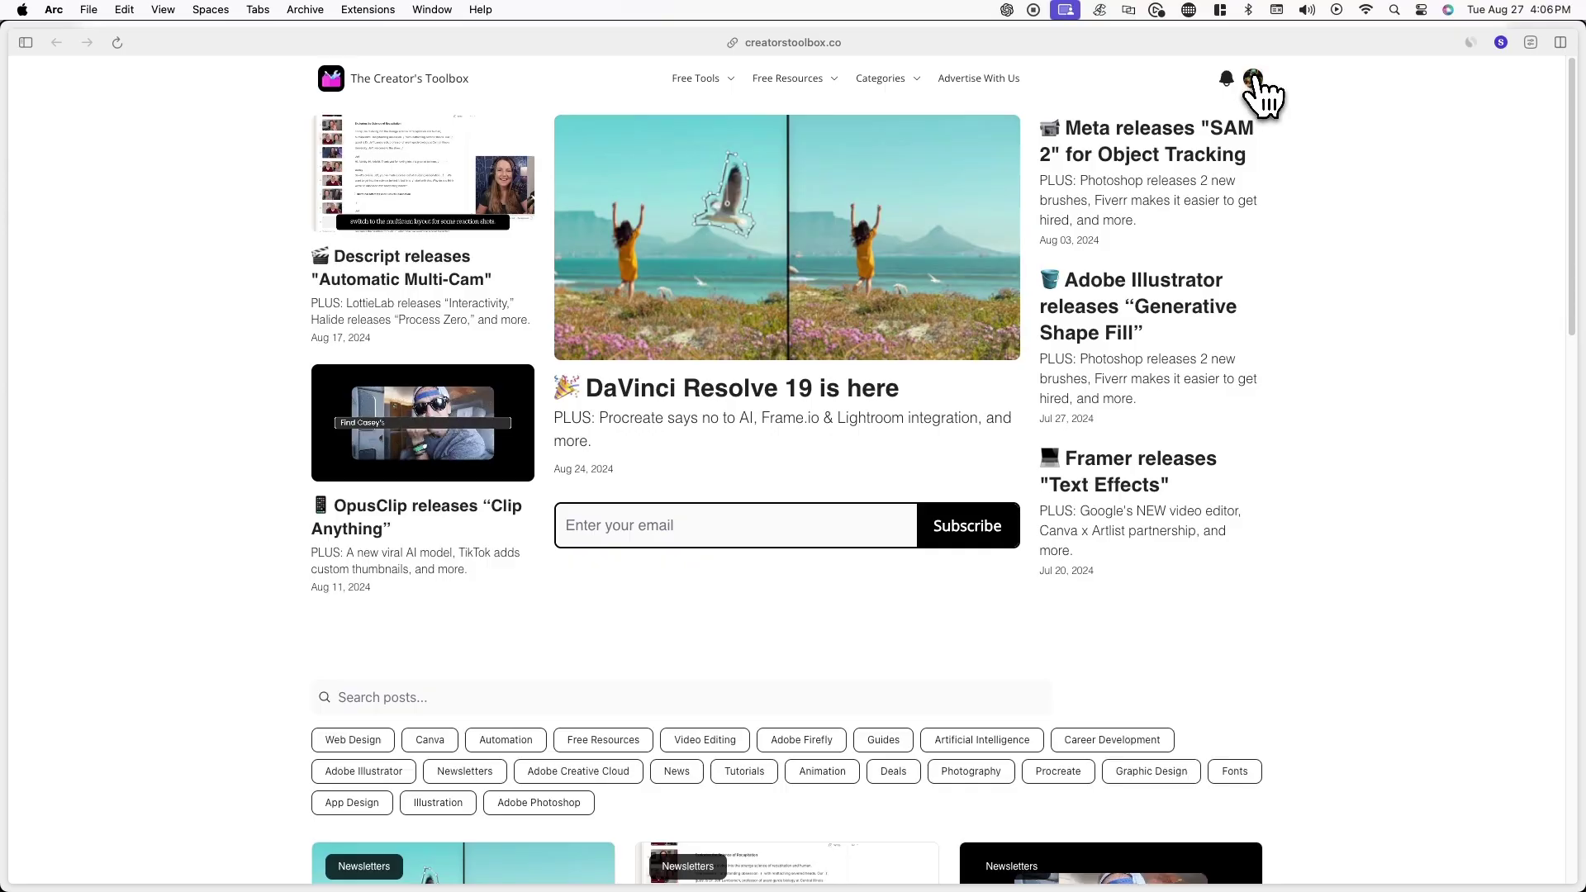
- On the Creator's Toolbox site, open the subscriber's preferences page from Manage Subscription
click(1256, 79)
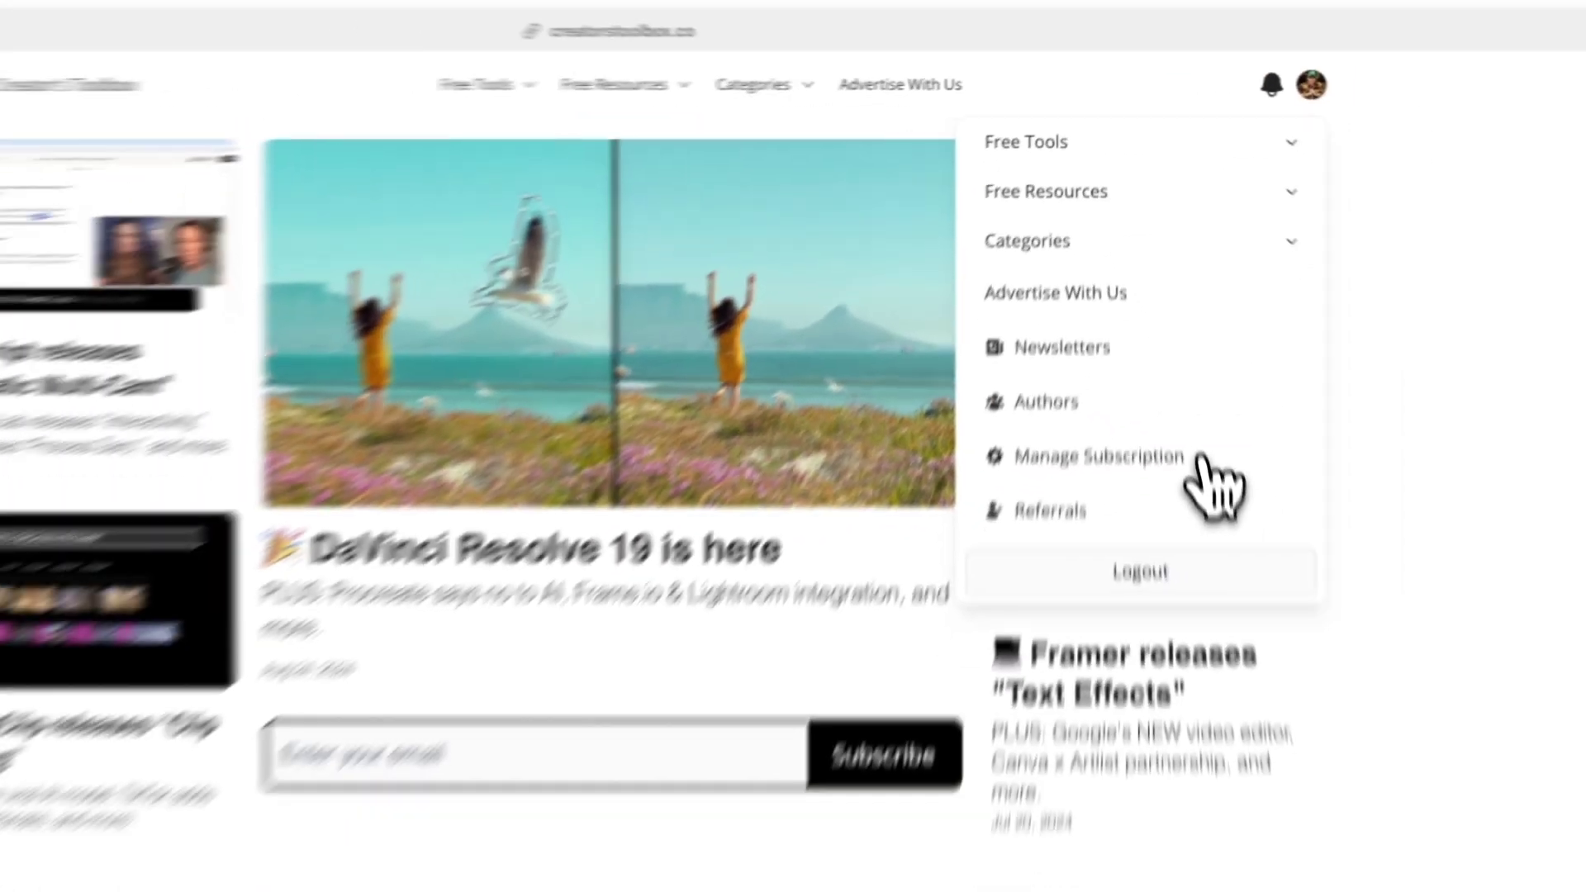
click(1199, 457)
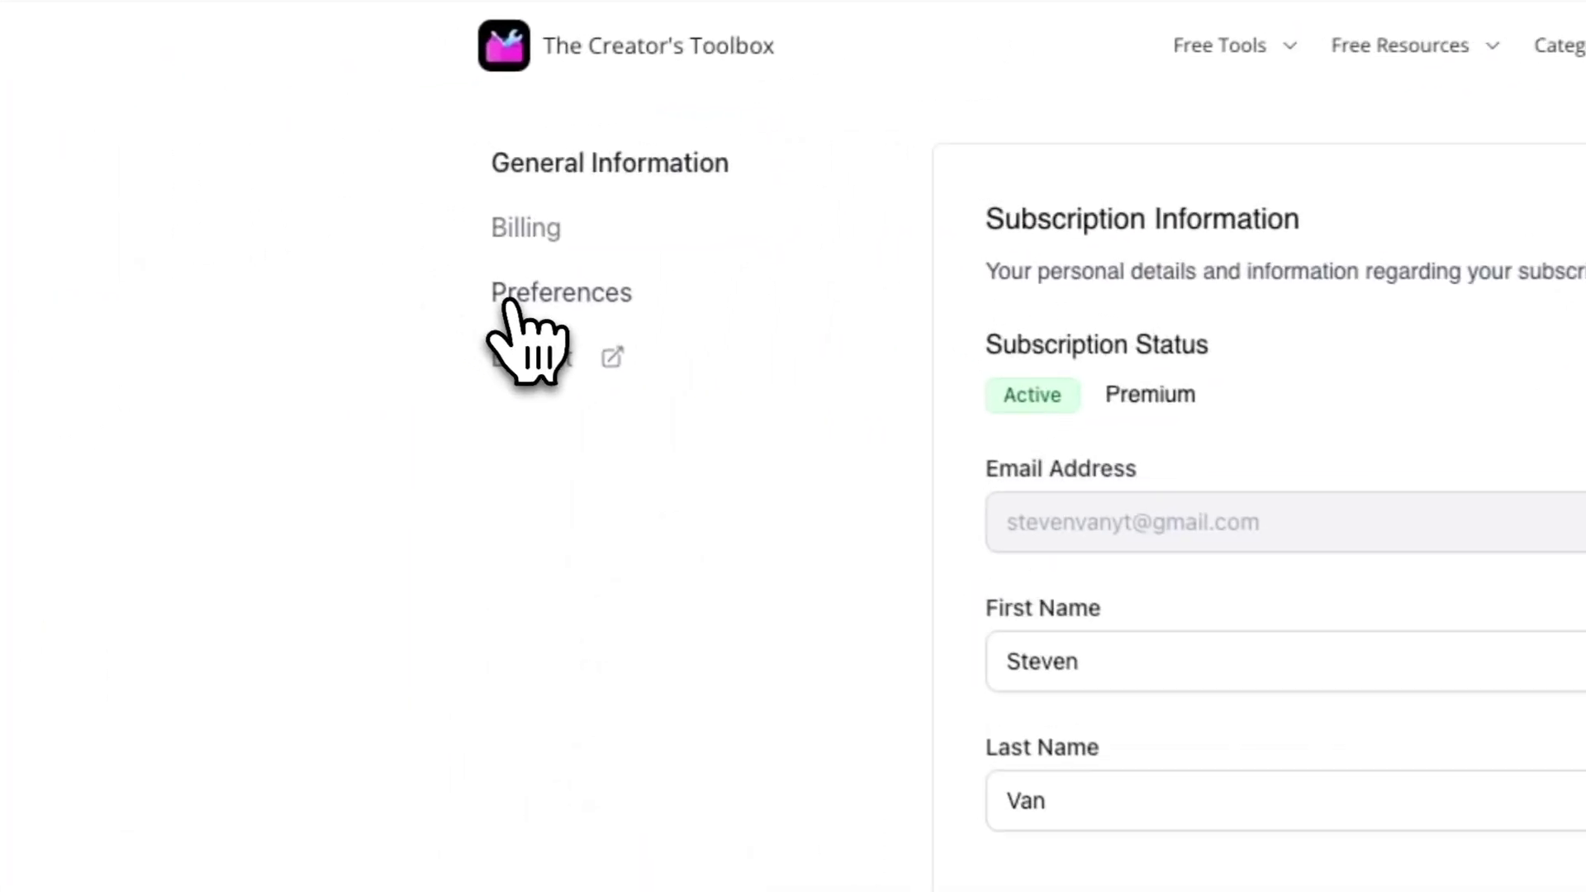
click(516, 299)
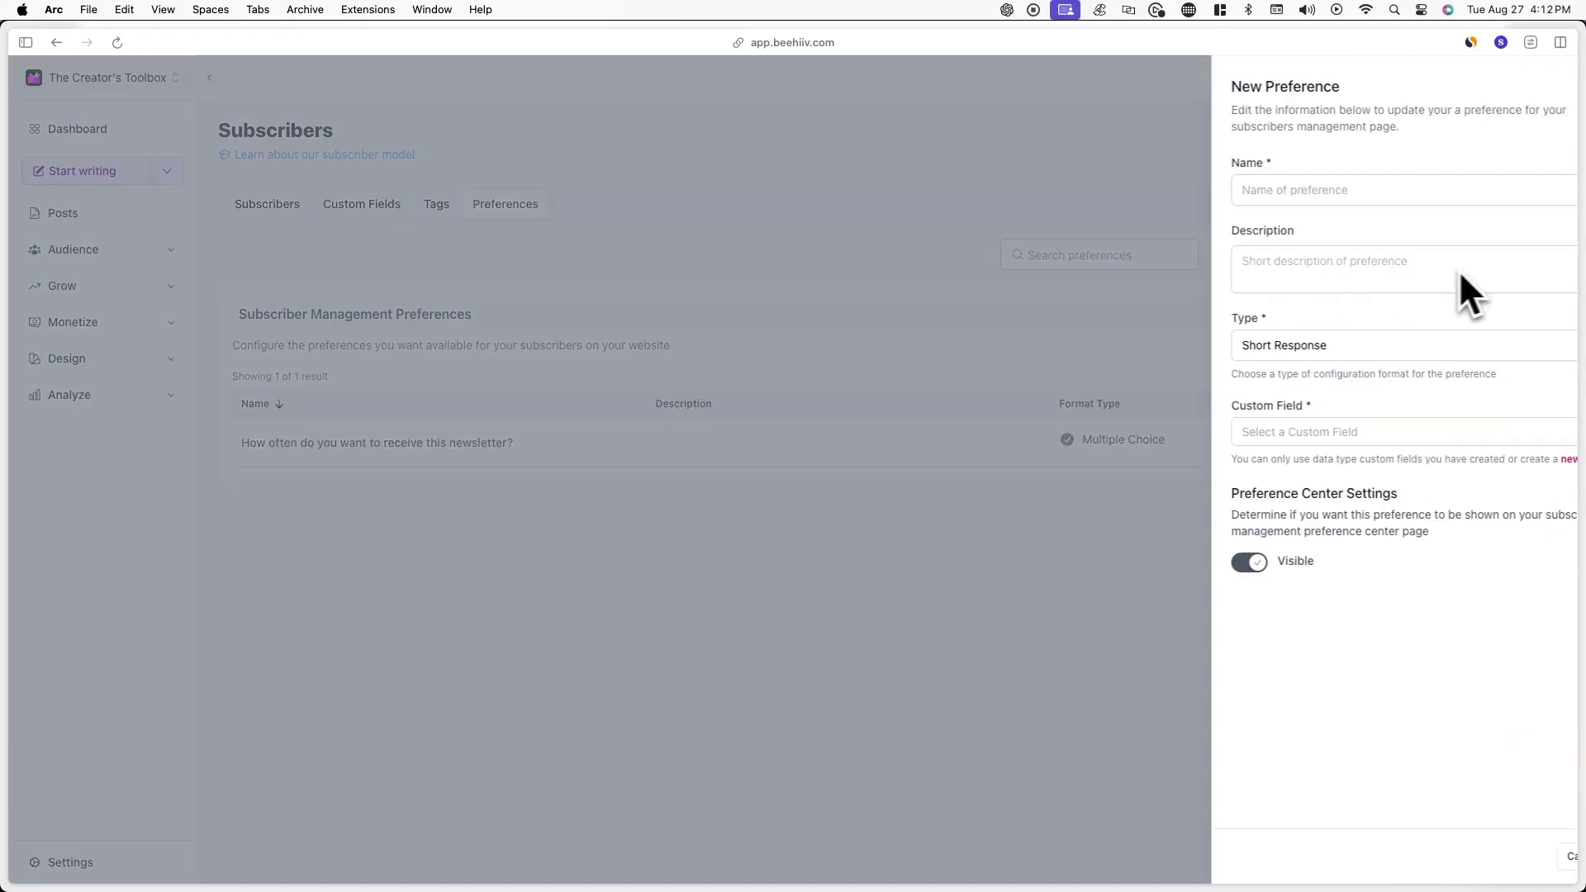
- Create the preference 'Want to receive emails about upcoming events?' linked to a new Events custom field
click(1265, 192)
text(Want to receive emails about upcoming events?)
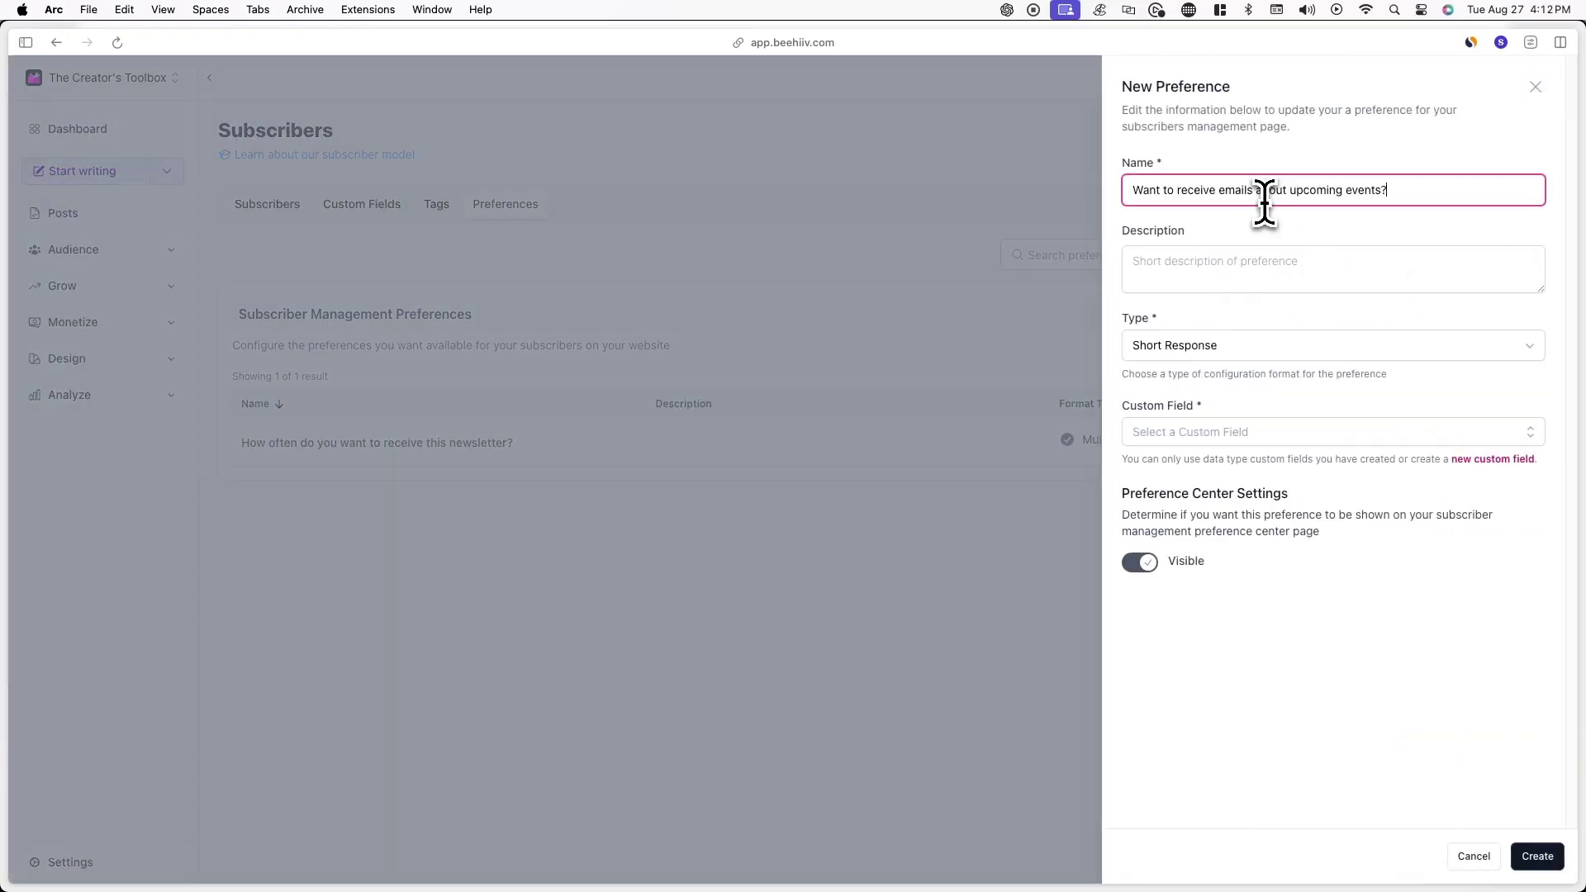
click(1484, 461)
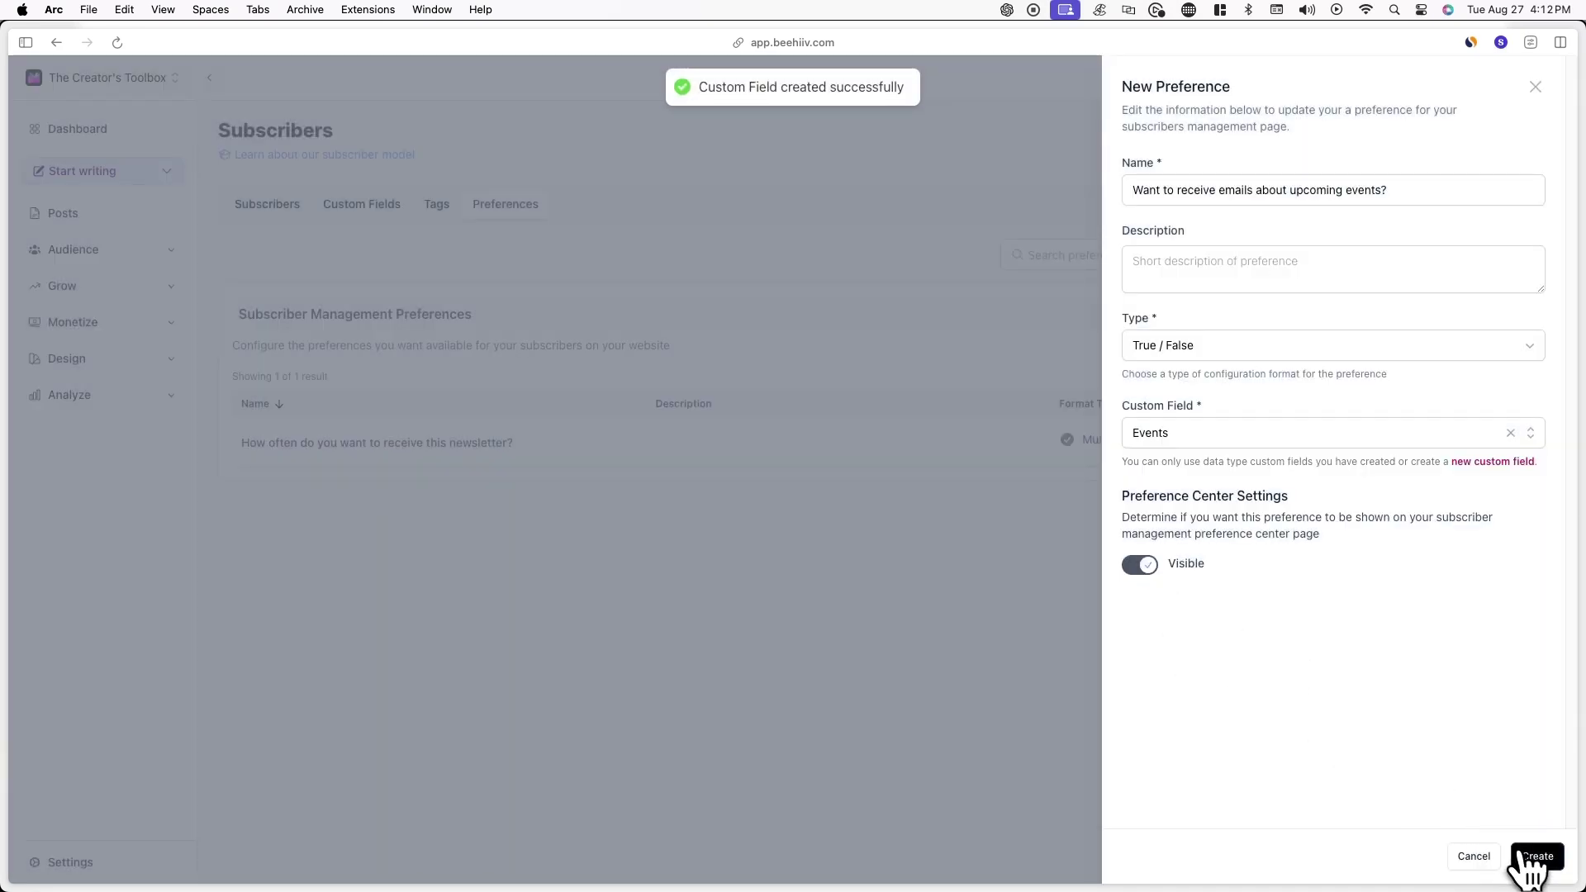
click(1522, 855)
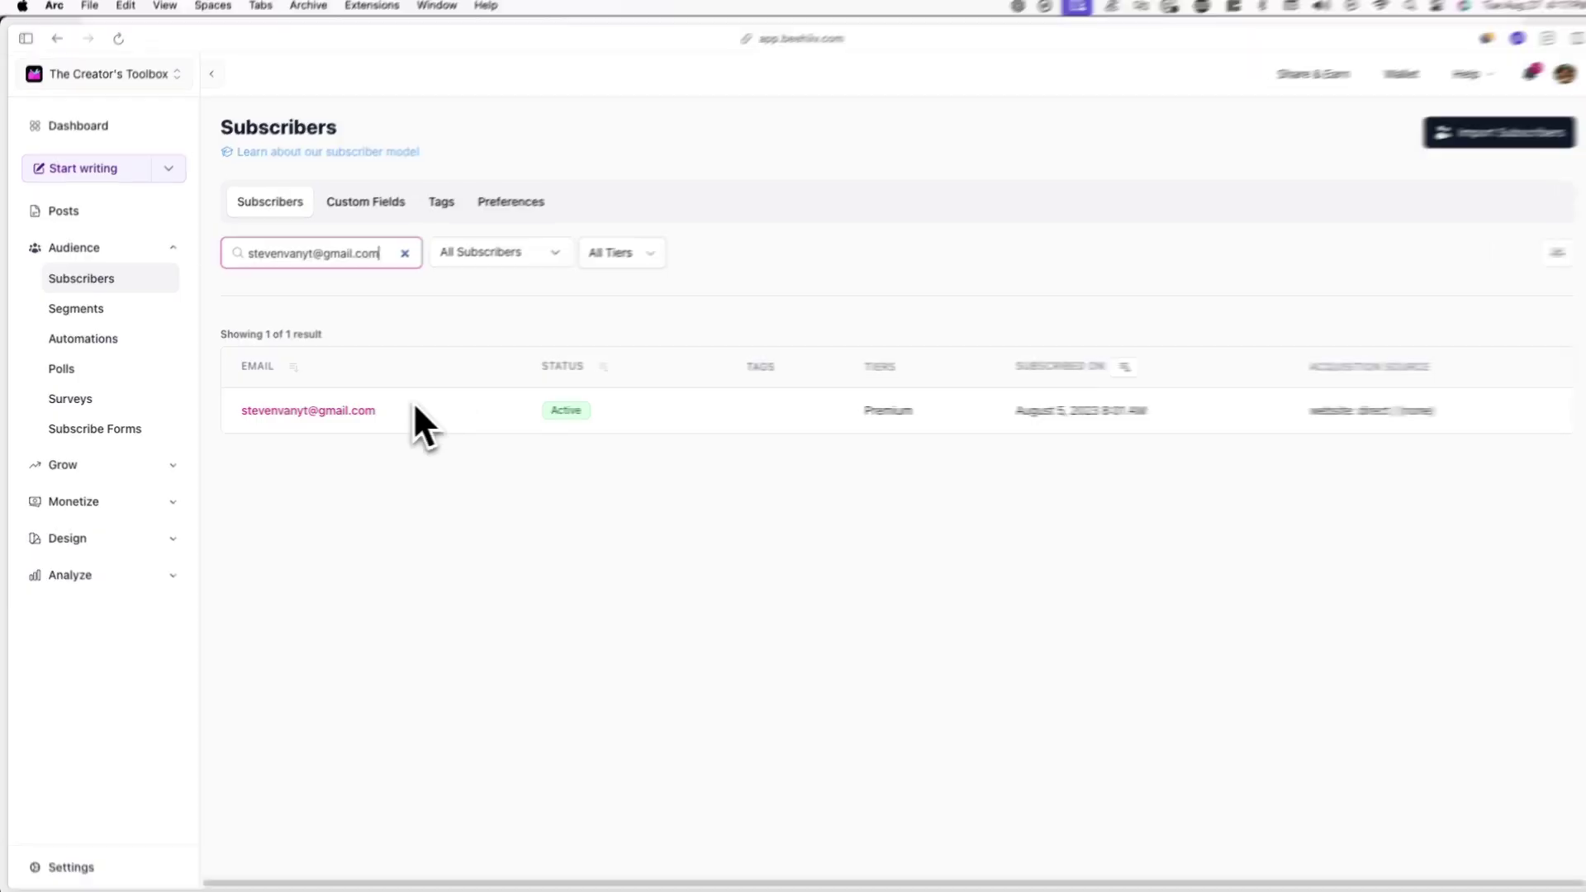
click(352, 411)
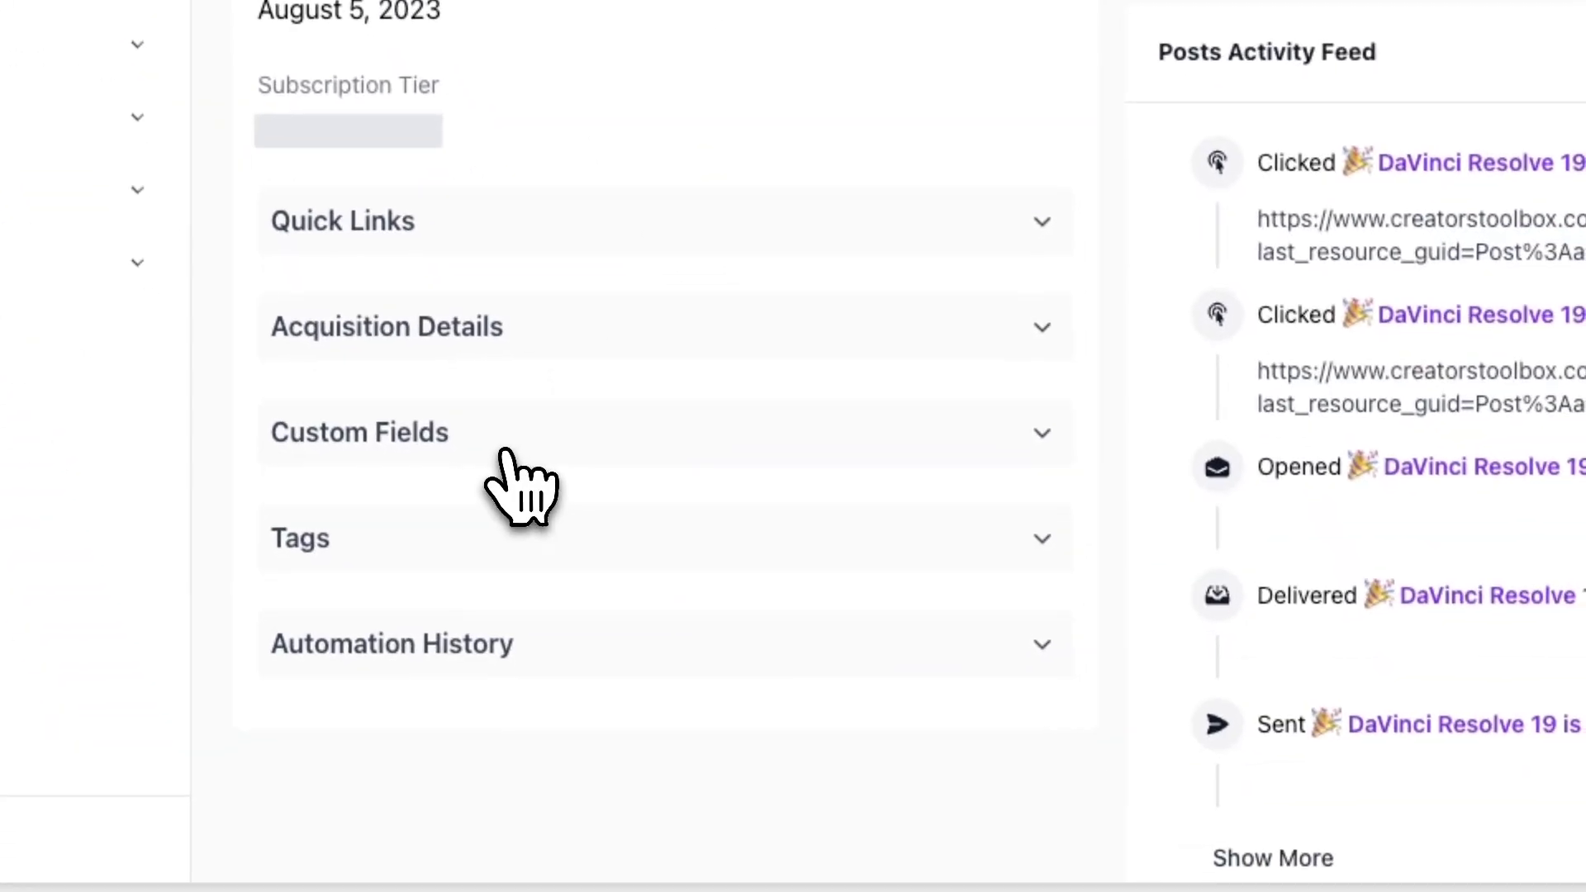
click(504, 453)
scroll(504, 463, down, 5)
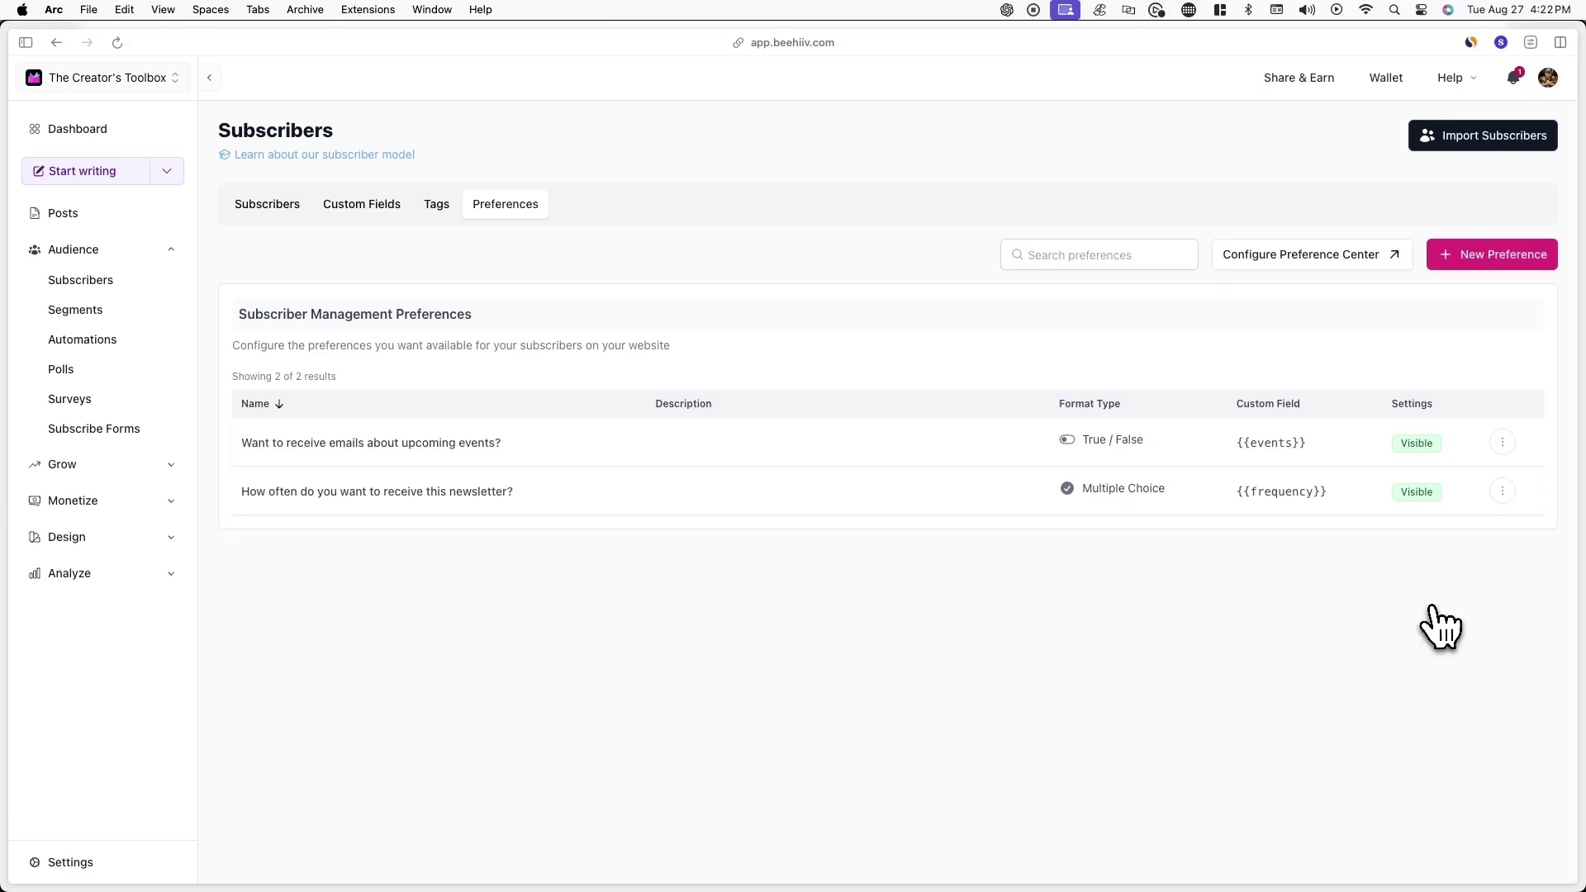
- Build a segment from the events preference's True answer and view its overview with 1 subscriber
click(1502, 442)
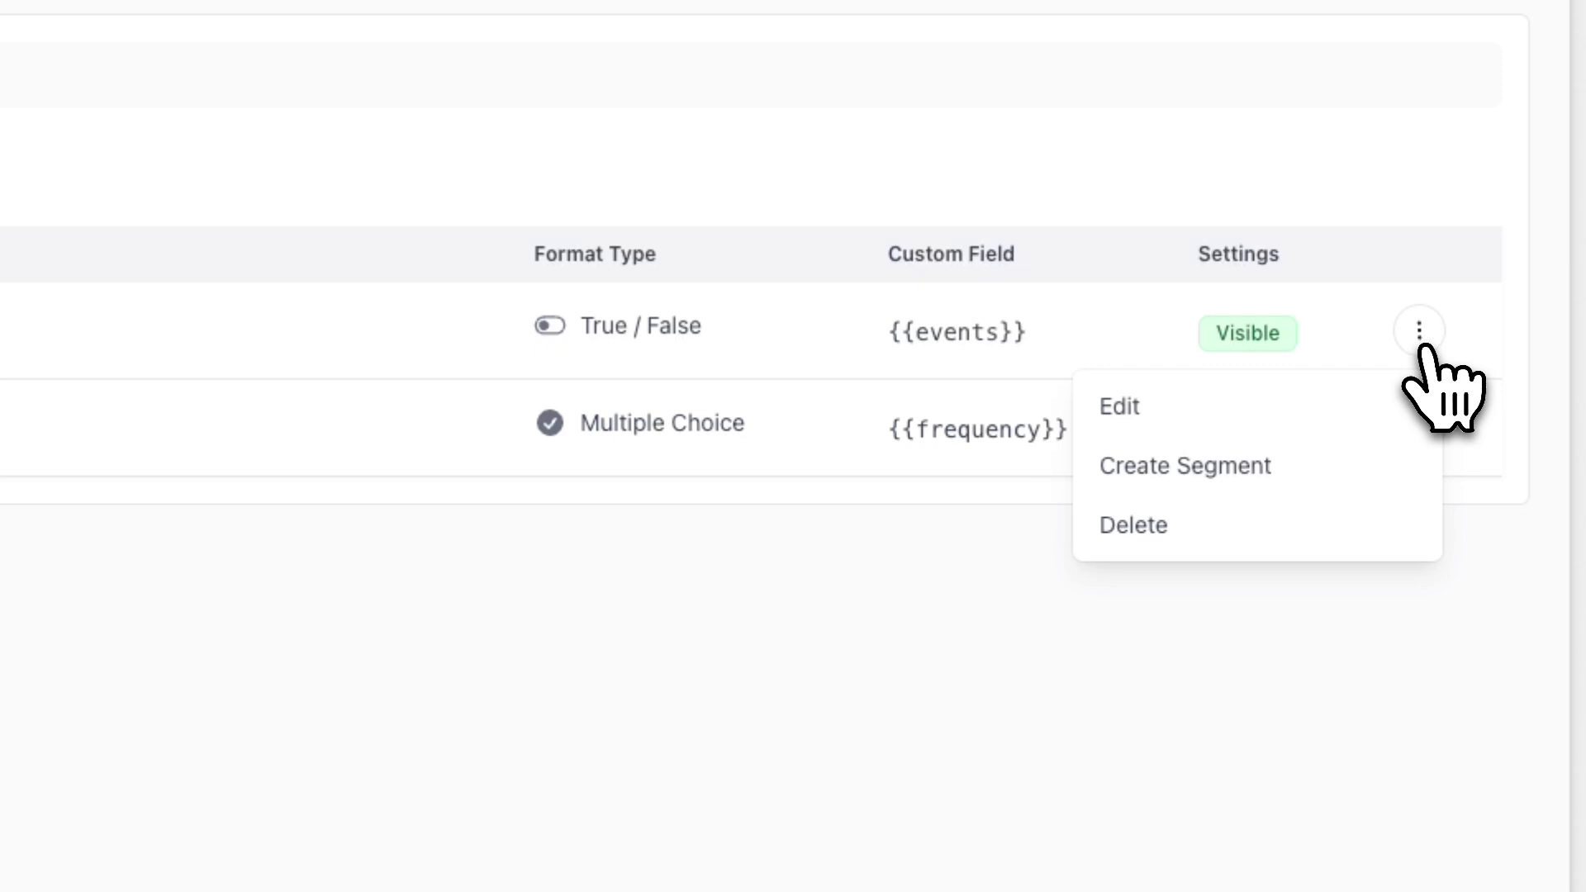
click(1325, 467)
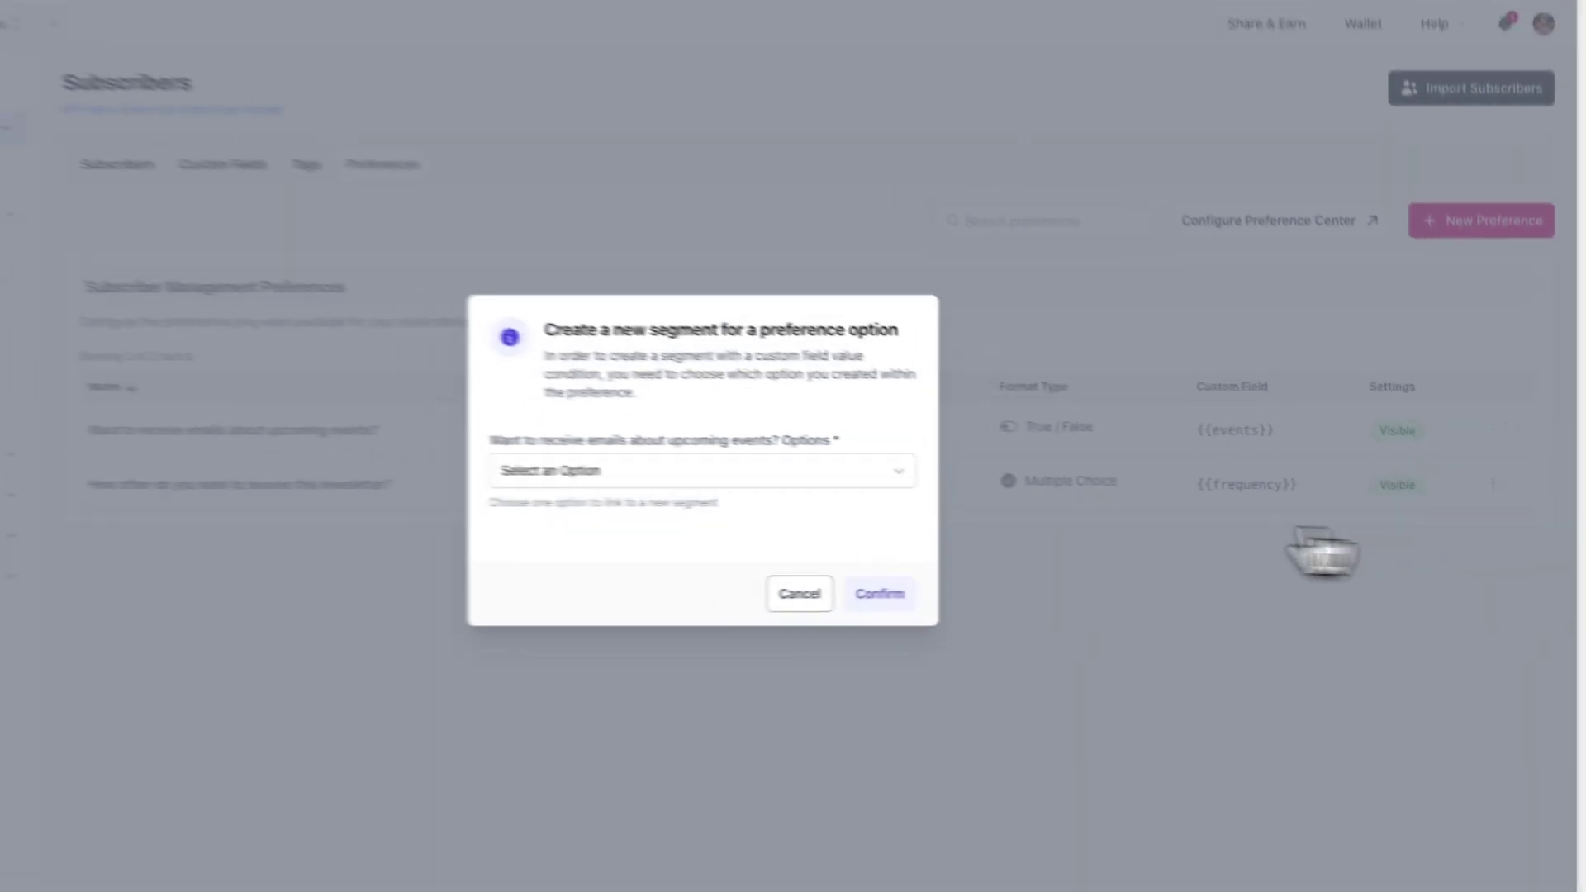
click(973, 486)
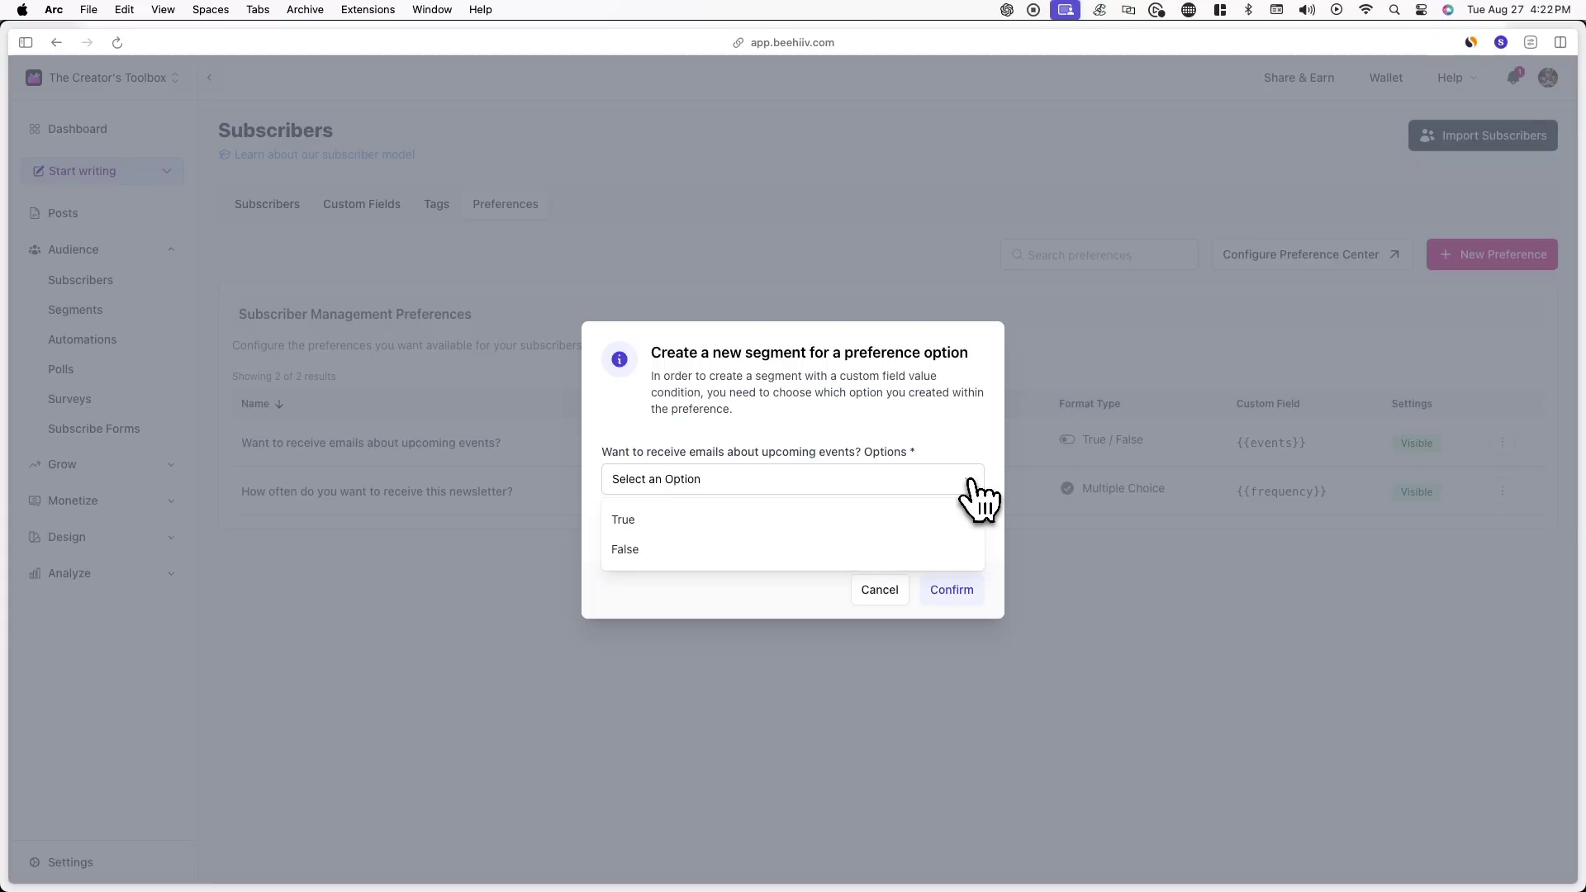
click(967, 516)
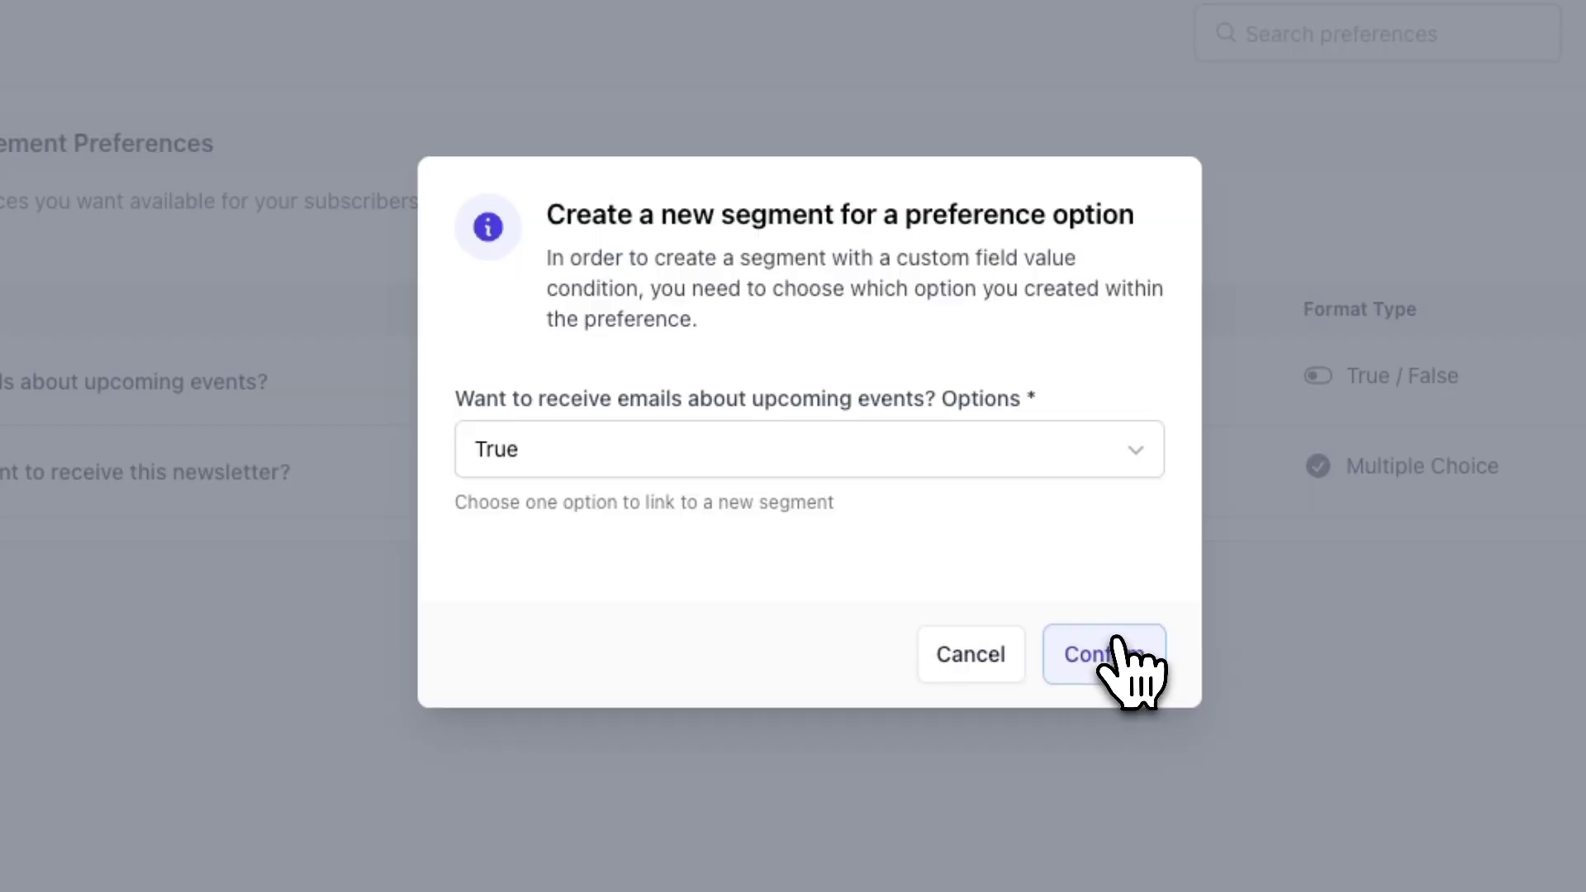
click(1104, 662)
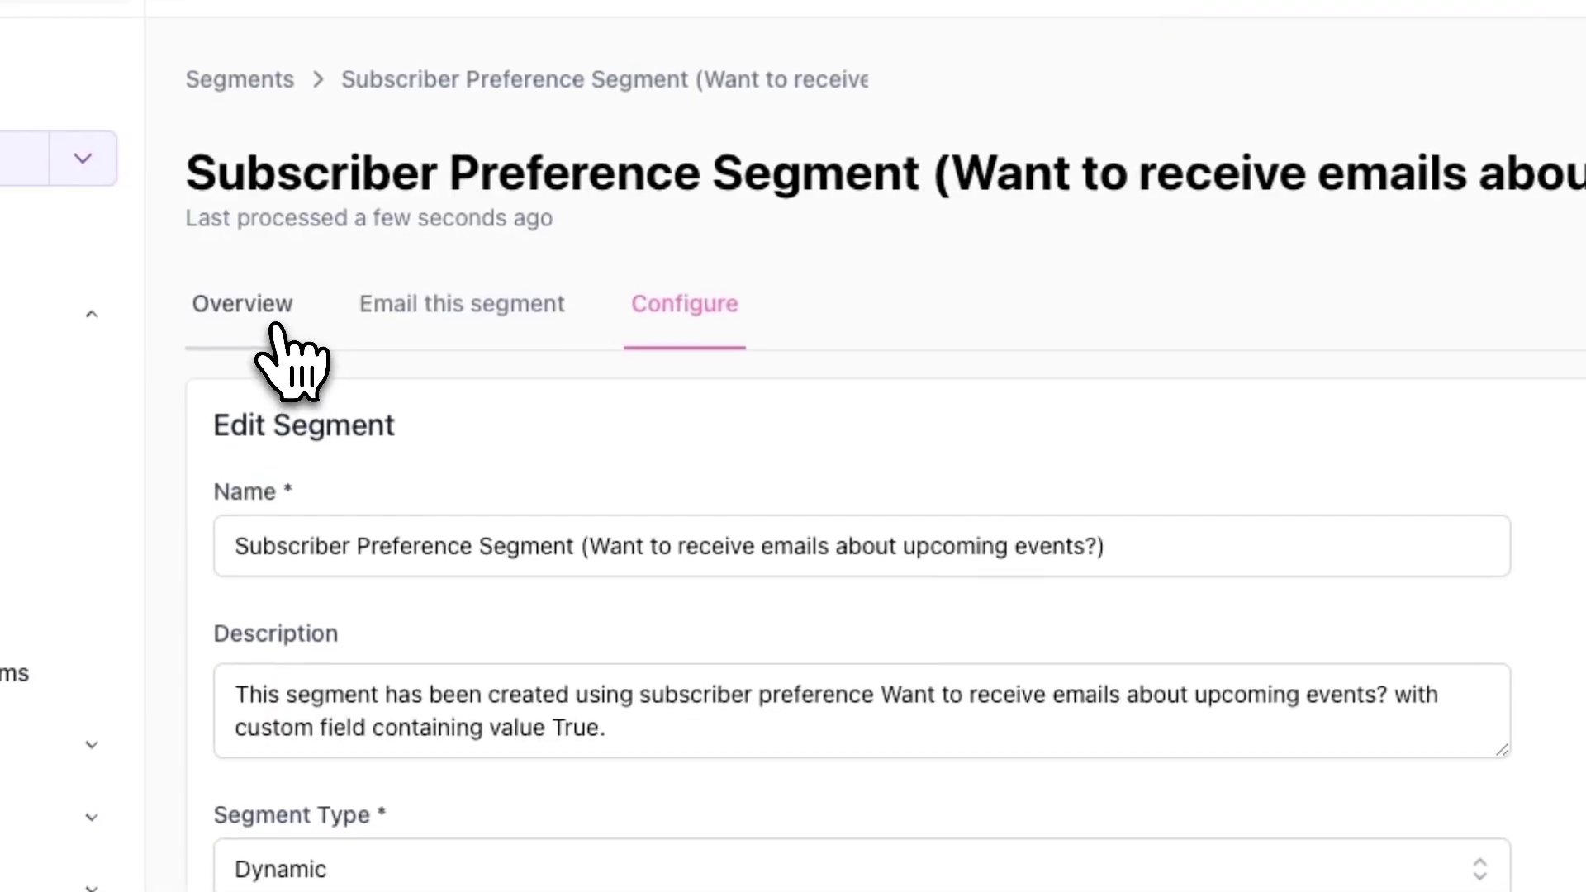
click(280, 329)
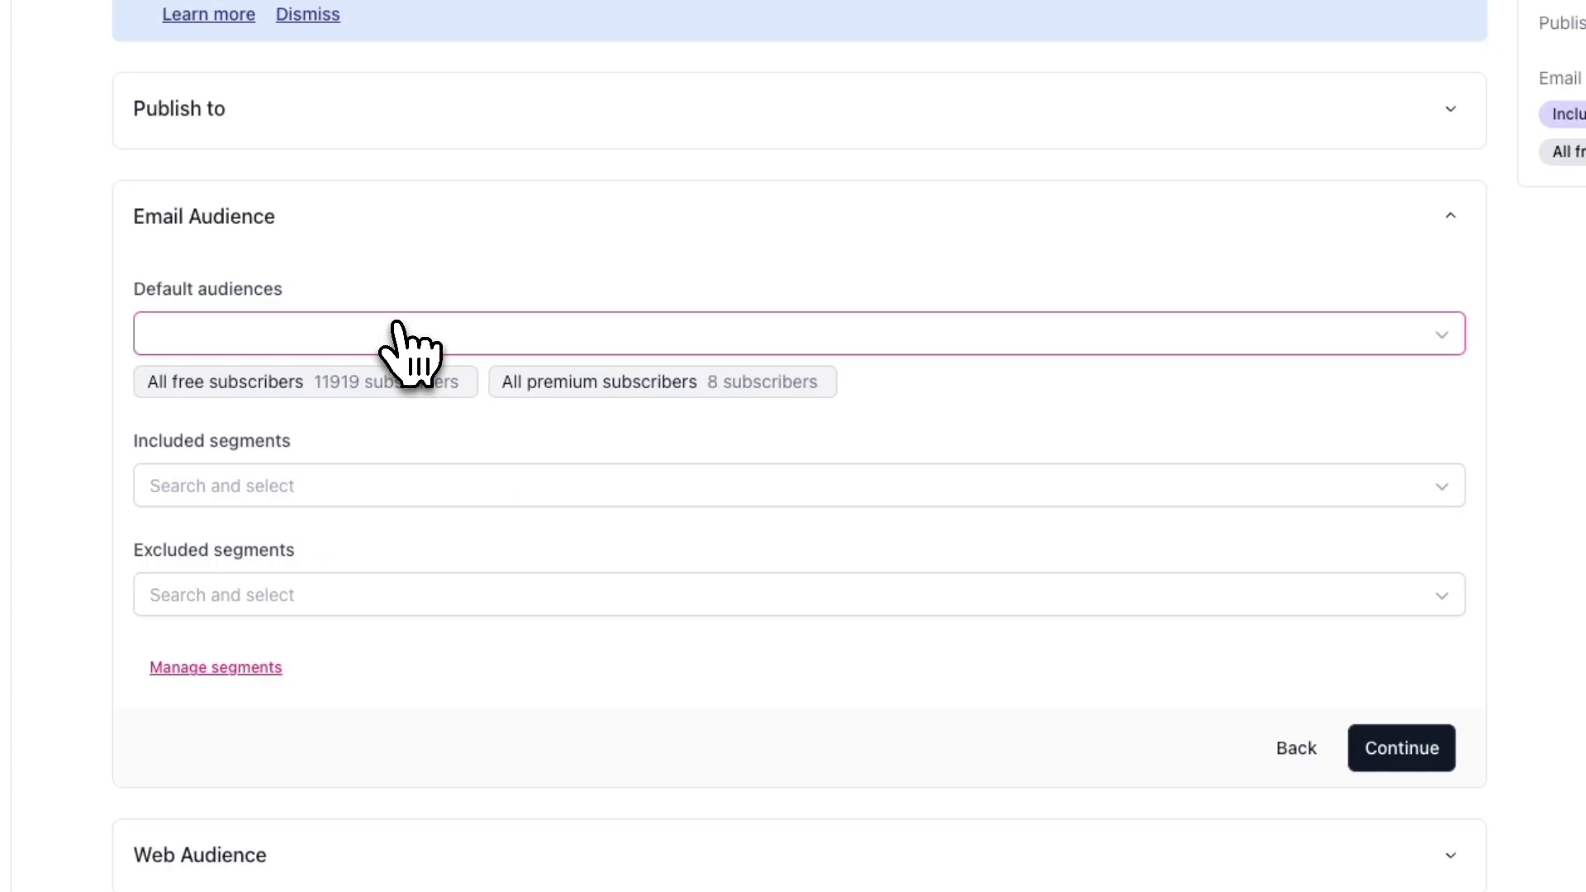
- Include the upcoming-events preference segment in the email audience and remove All premium subscribers
click(388, 475)
click(351, 494)
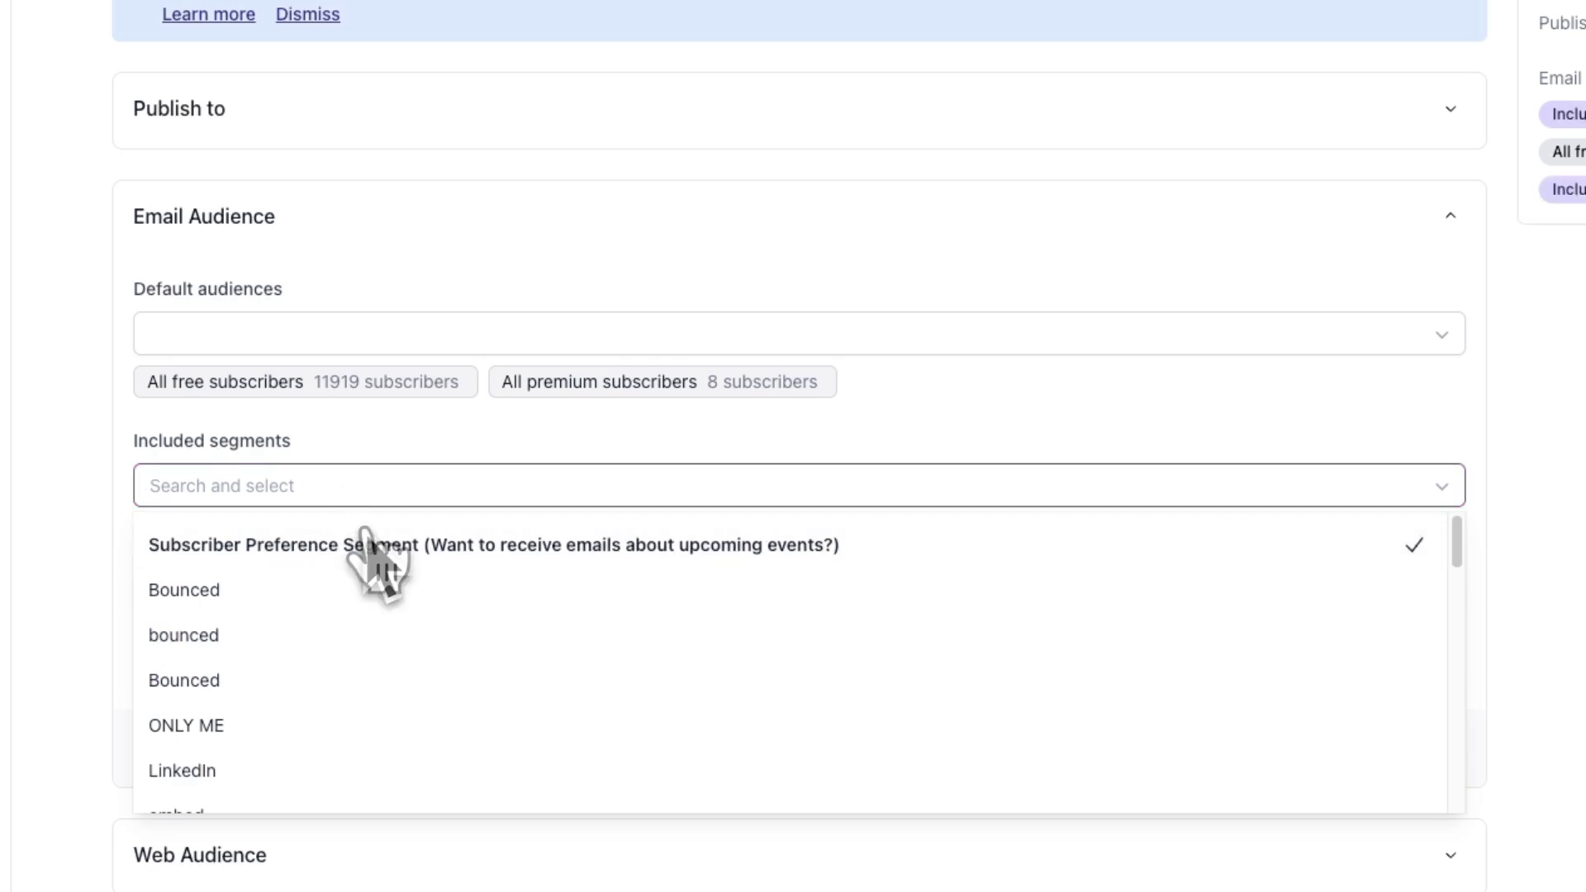
click(436, 486)
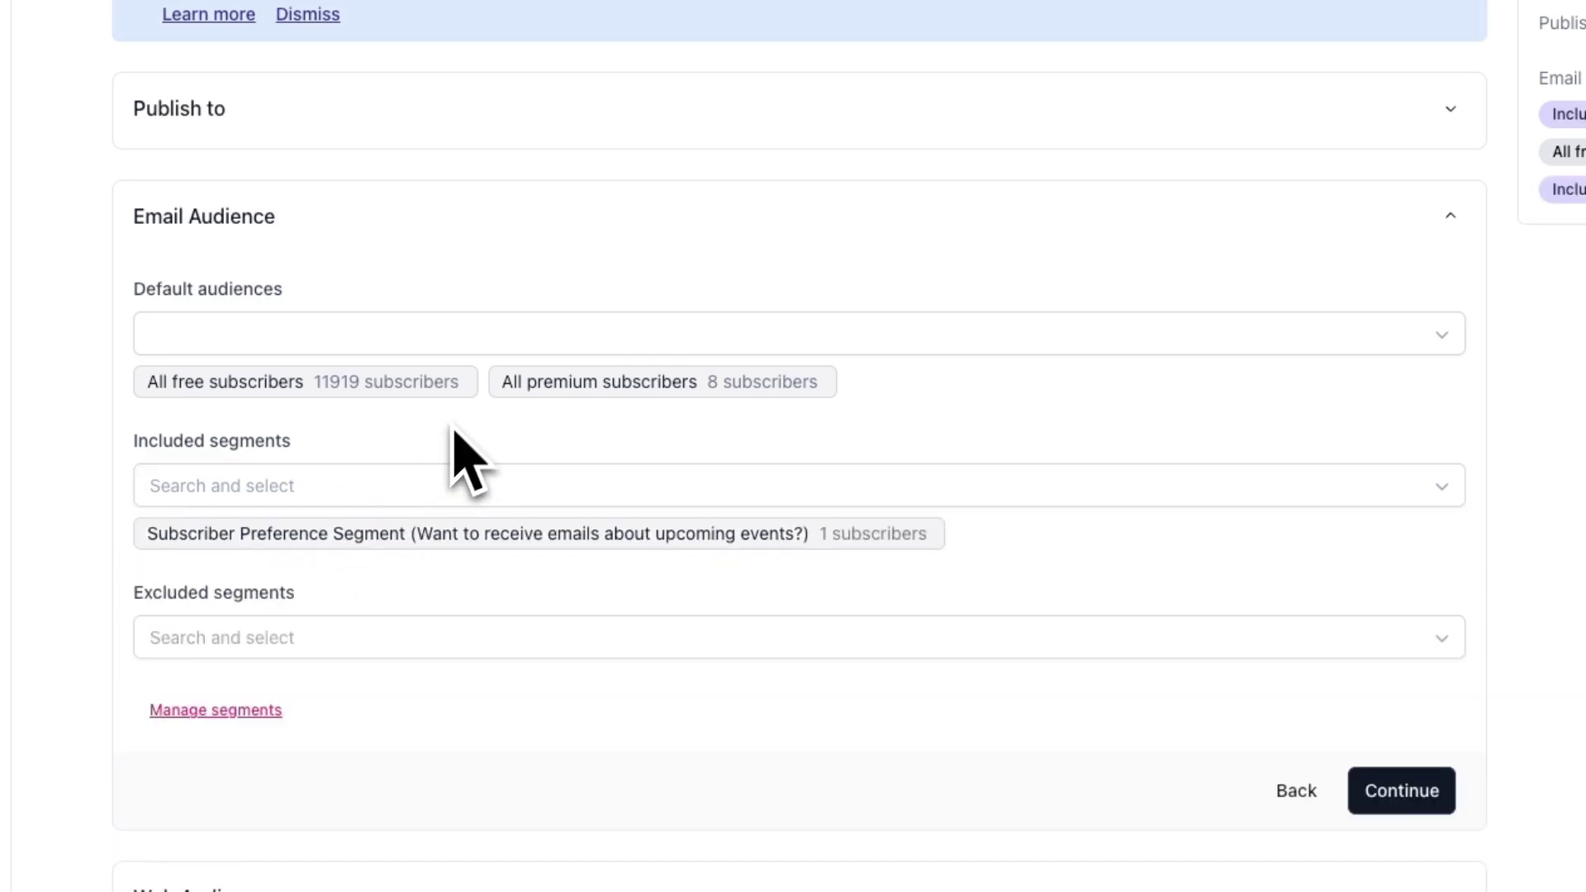
click(477, 381)
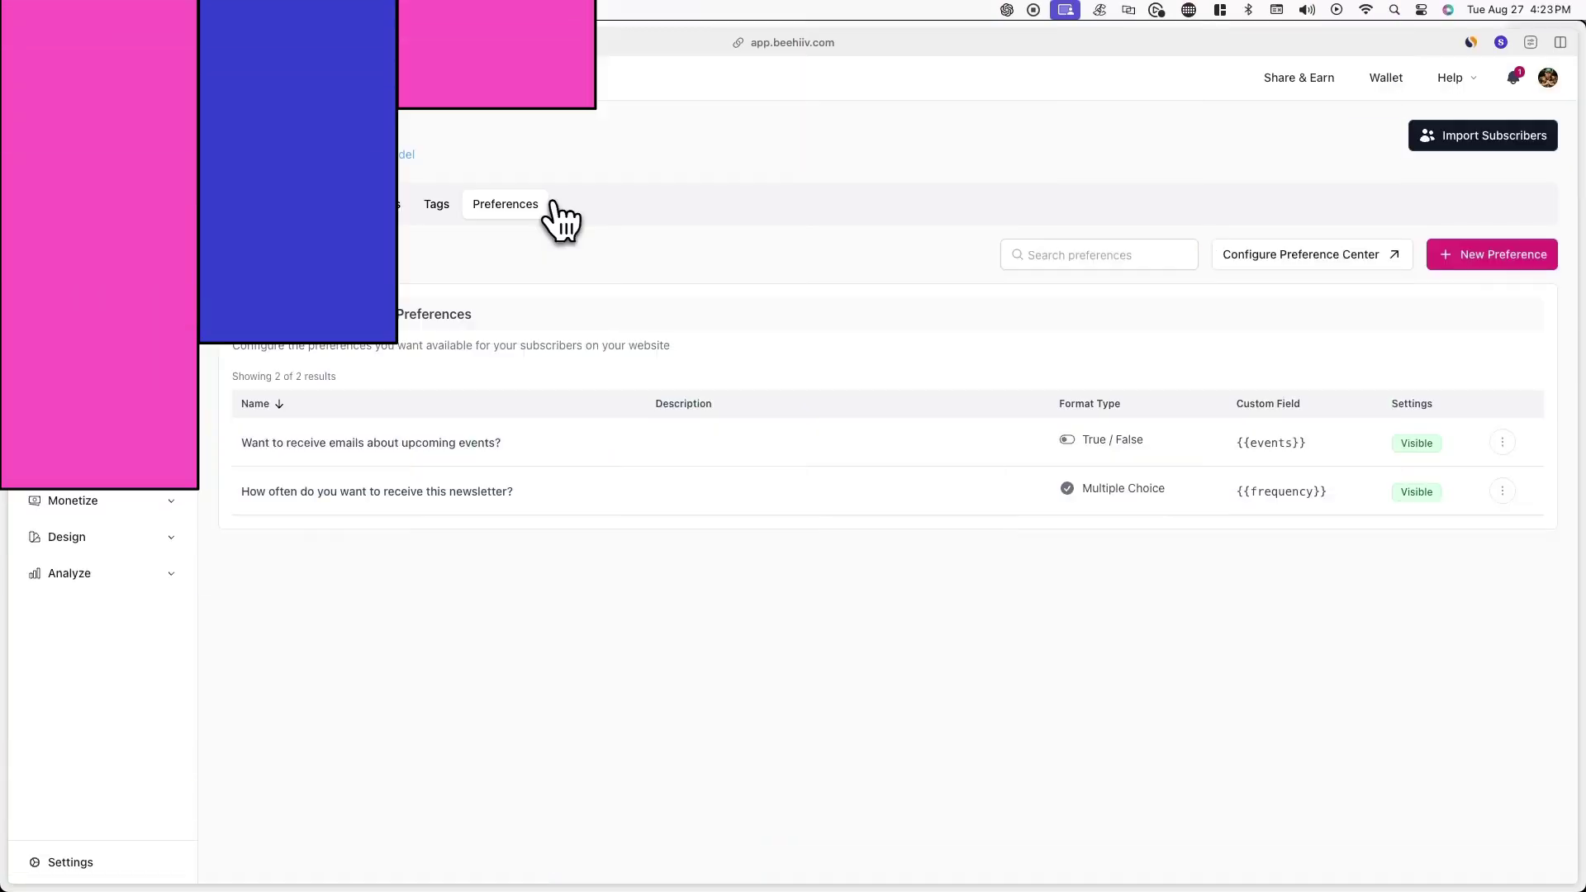
- Open the preference center configuration, keeping newsletter frequency listed before upcoming events
click(1332, 266)
scroll(907, 637, down, 2)
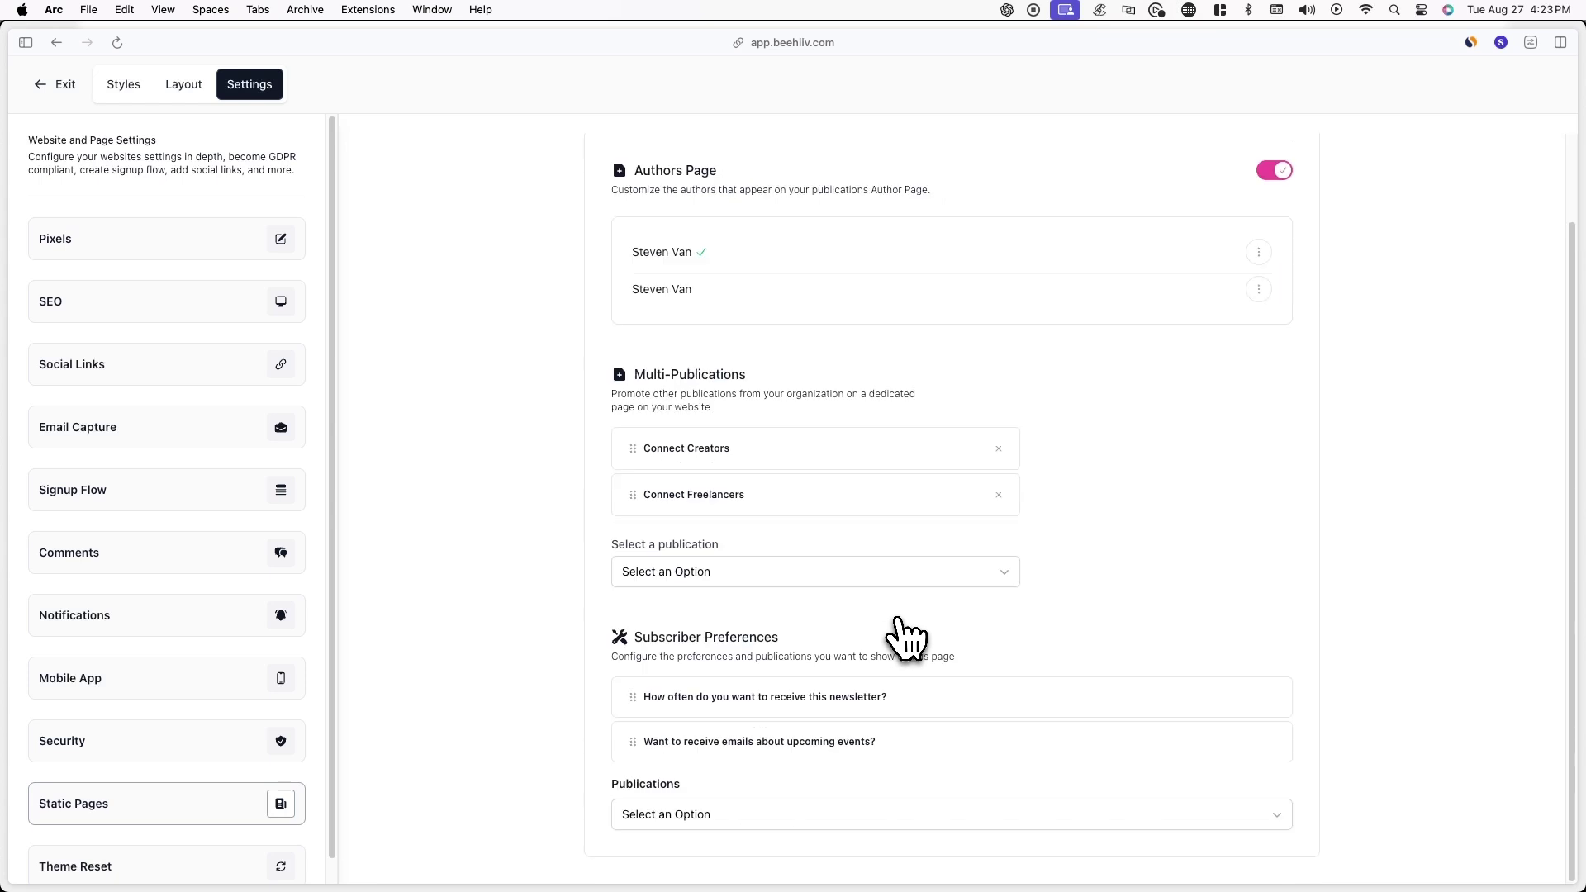
mouse_move(892, 694)
mouse_down()
mouse_move(907, 747)
mouse_move(921, 693)
mouse_up()
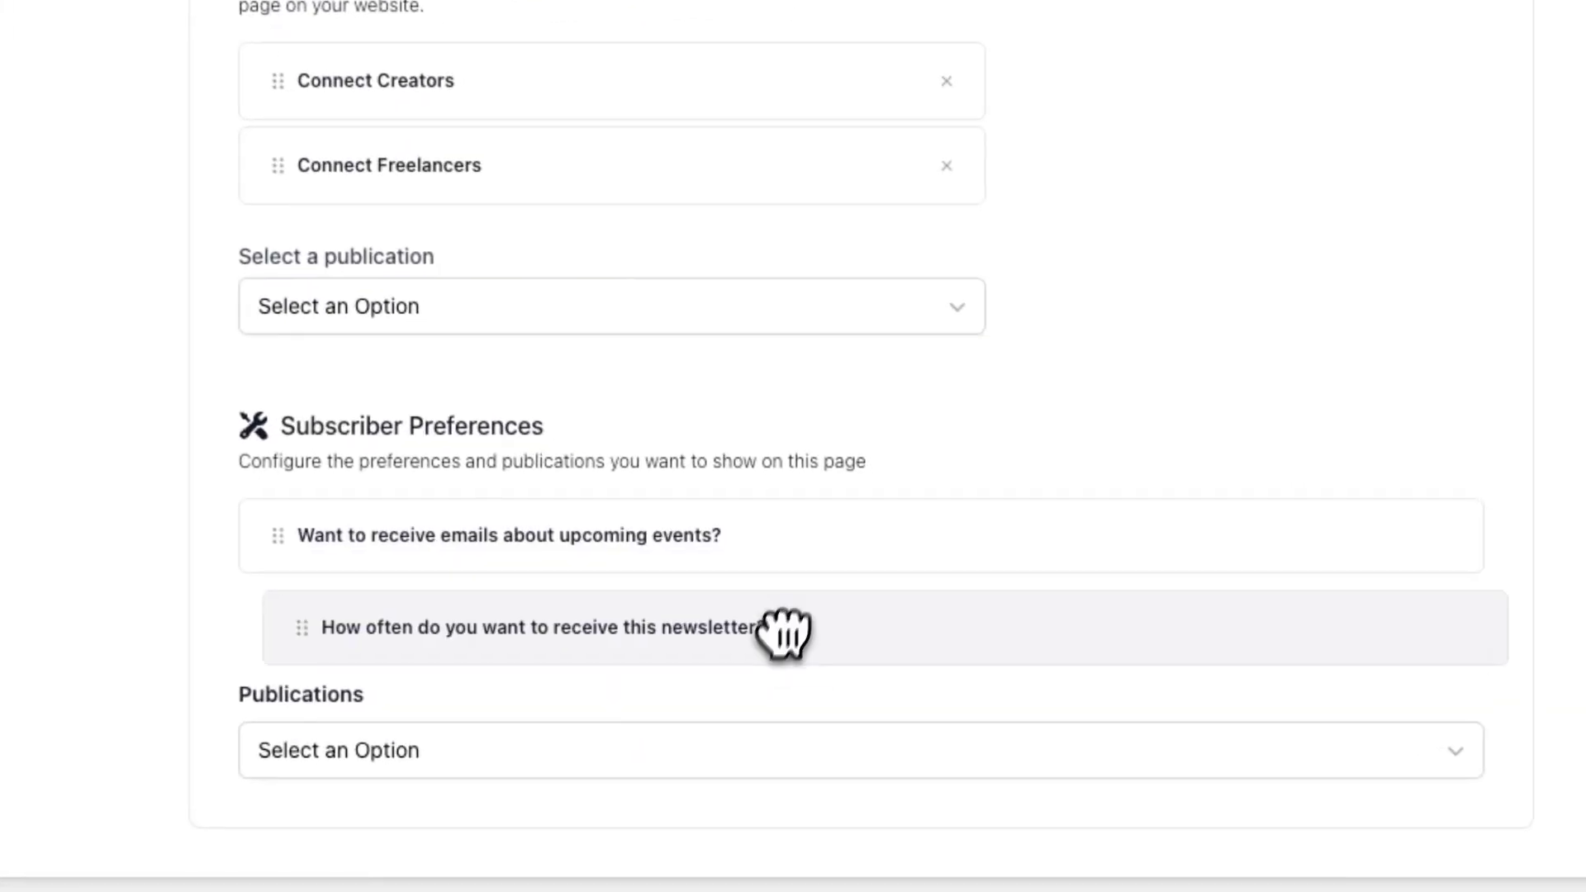
drag(809, 533, 814, 537)
- Add the Always Creating and Connect Creators publications to the preference center
click(850, 748)
click(814, 809)
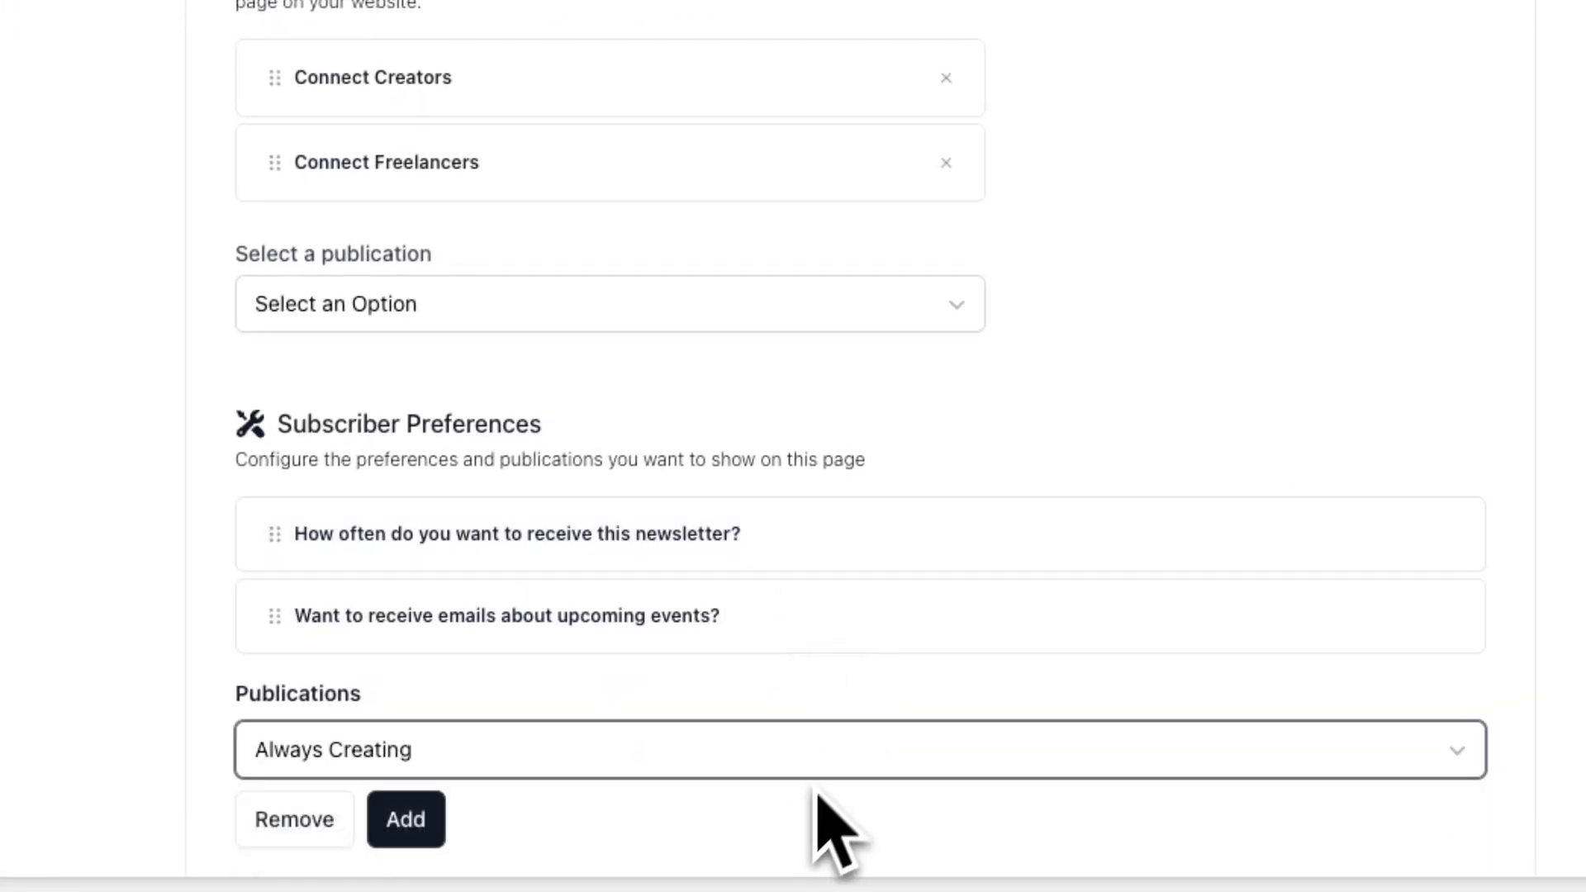
click(407, 818)
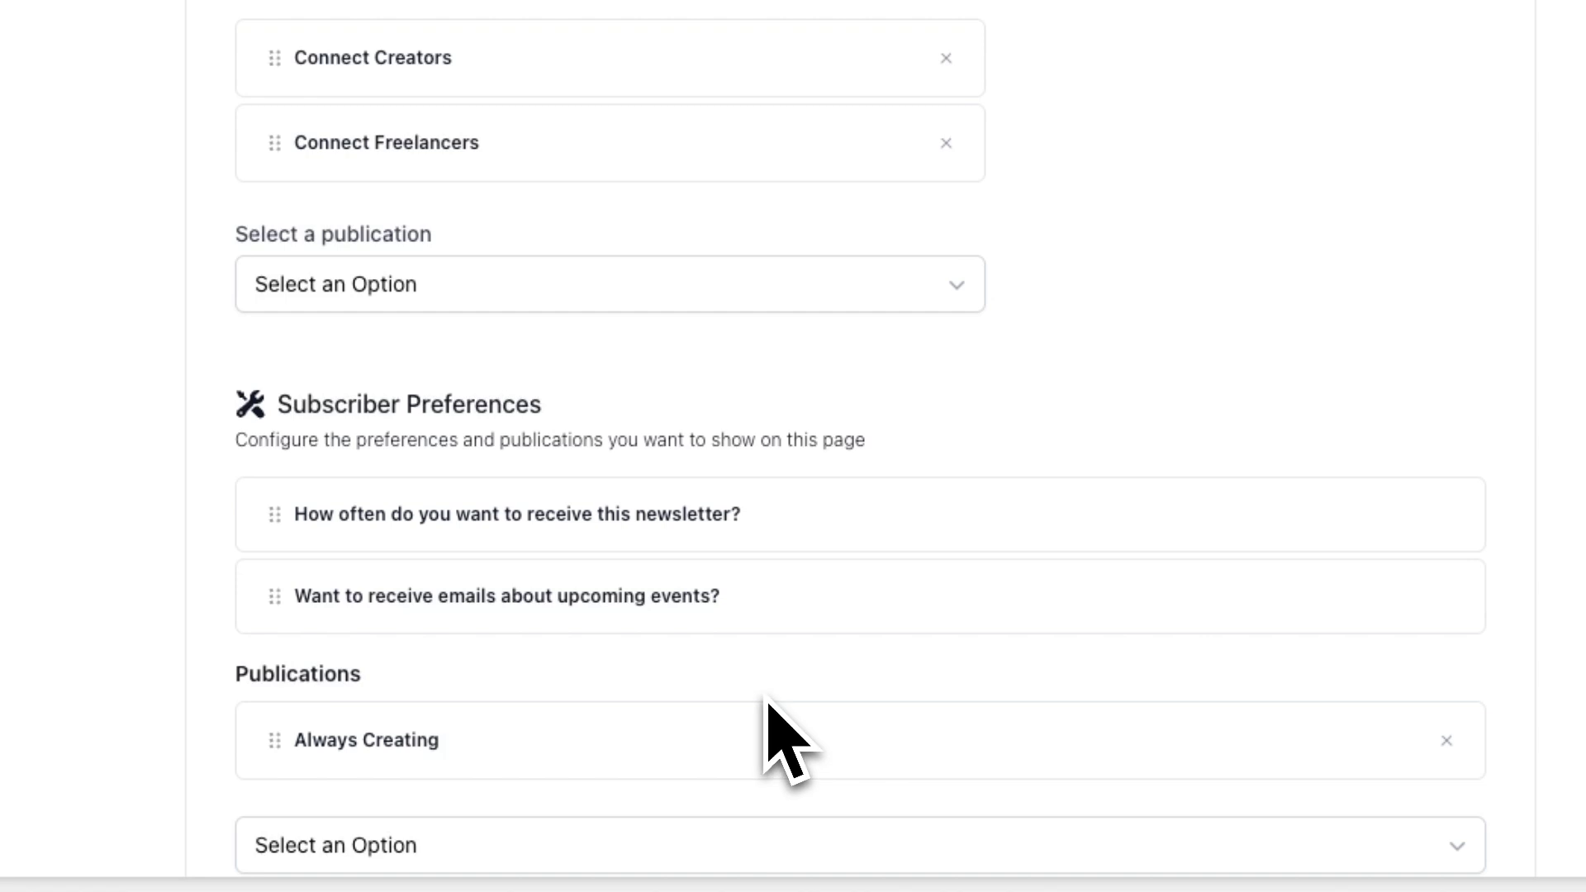
scroll(736, 756, down, 2)
click(698, 766)
click(628, 821)
click(413, 821)
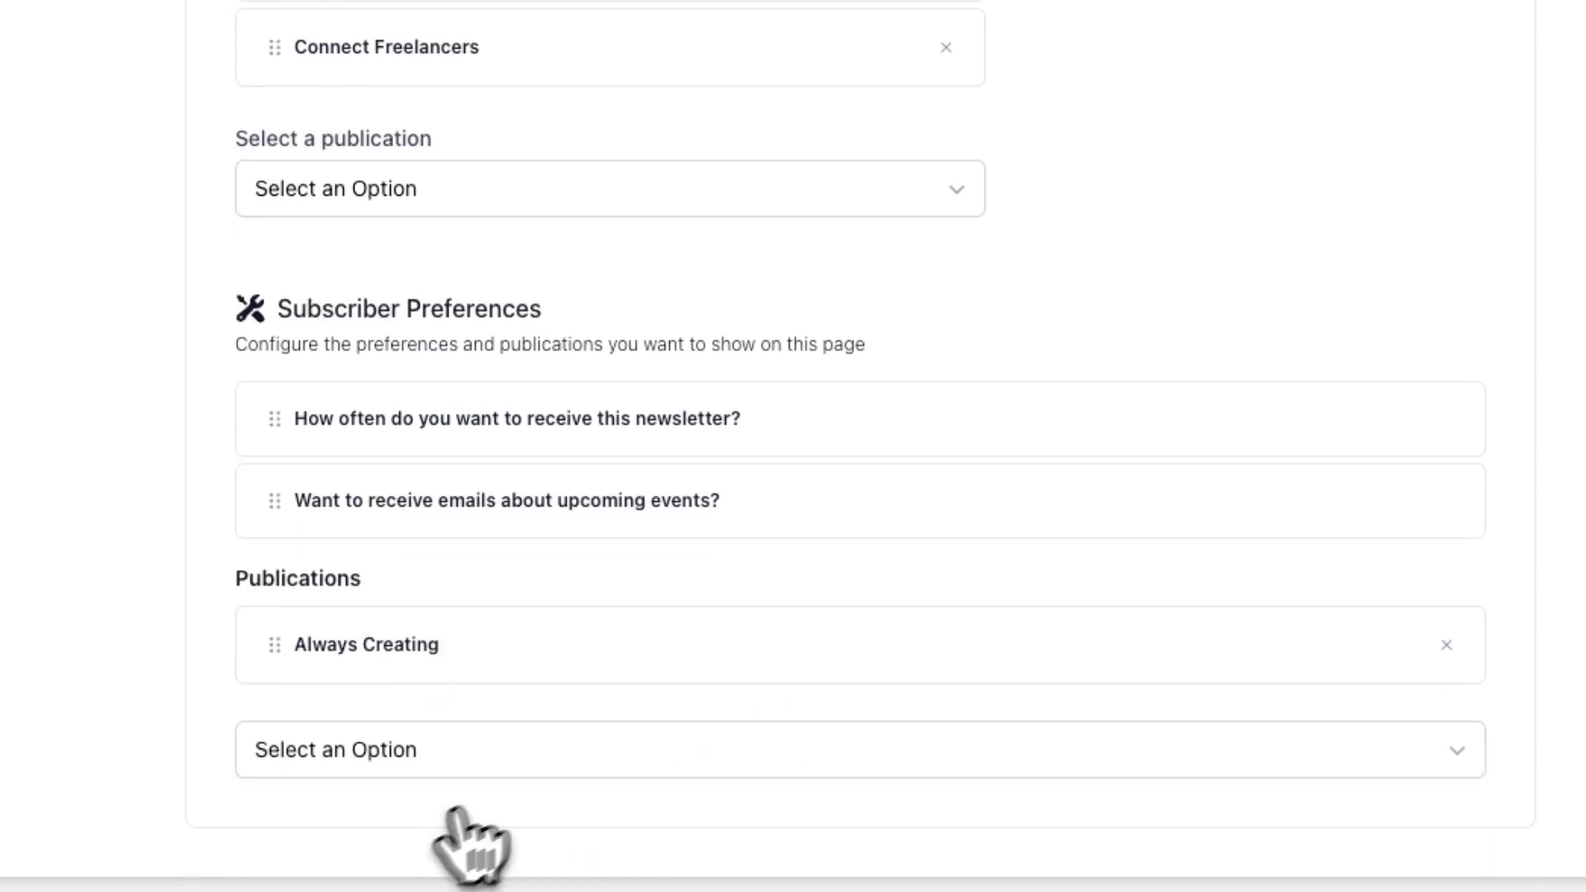